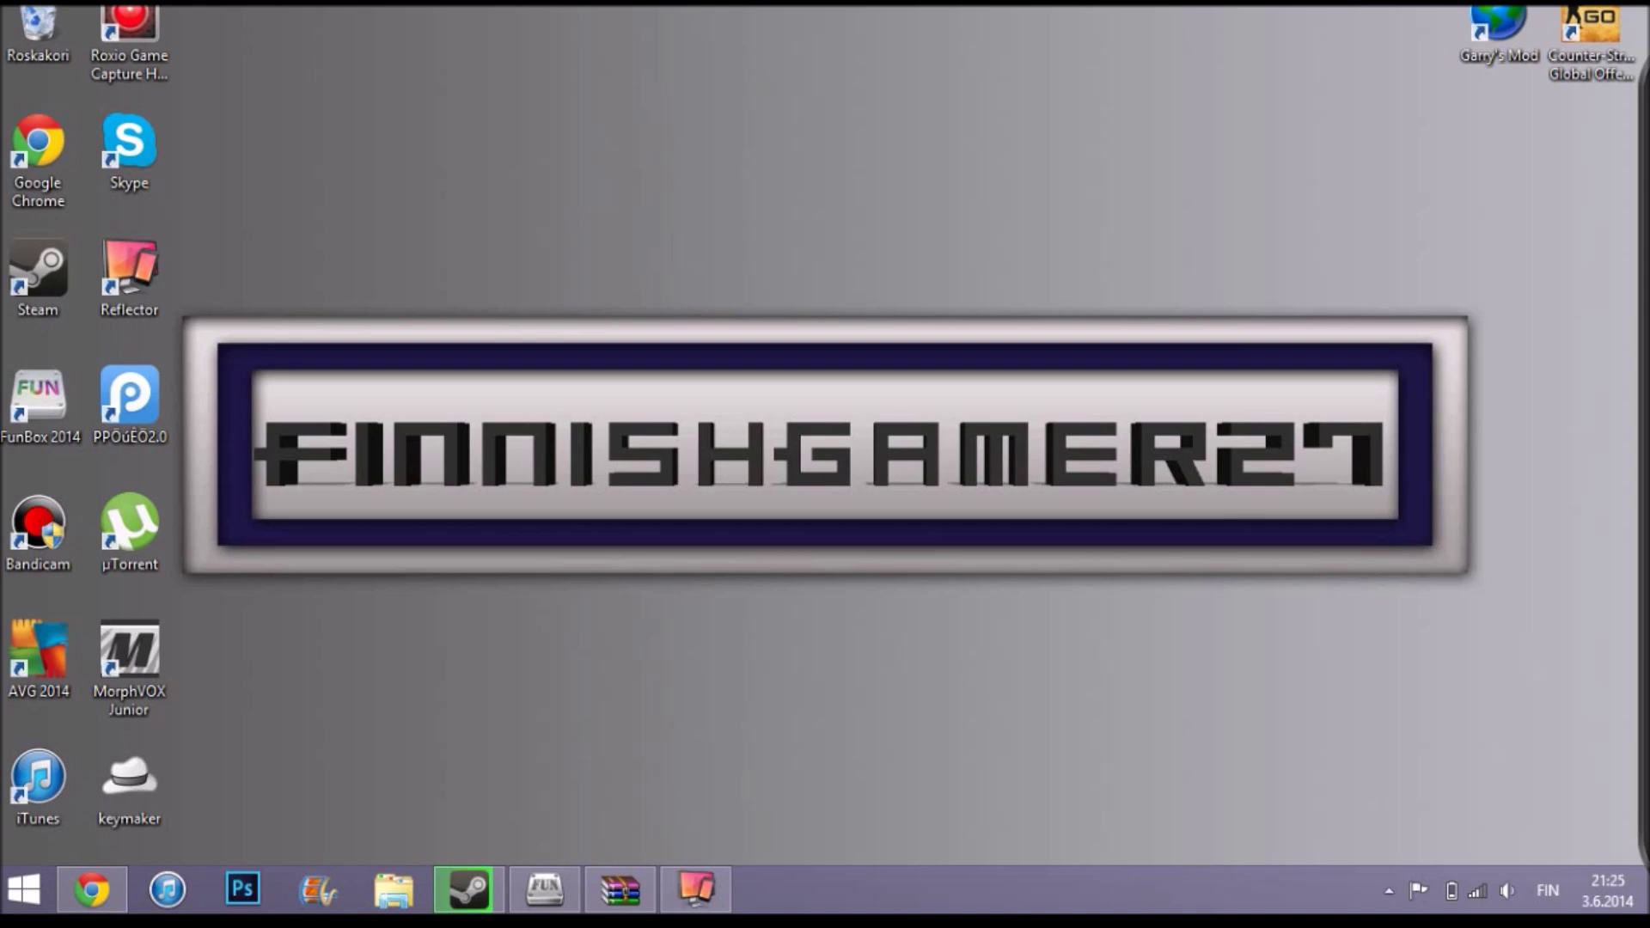
# View the iFunBox download page and the shared "[Hack] Kick The Buddy No Mercy HD Free.rar" page in Chrome, and minimize the browser.
pyautogui.click(92, 889)
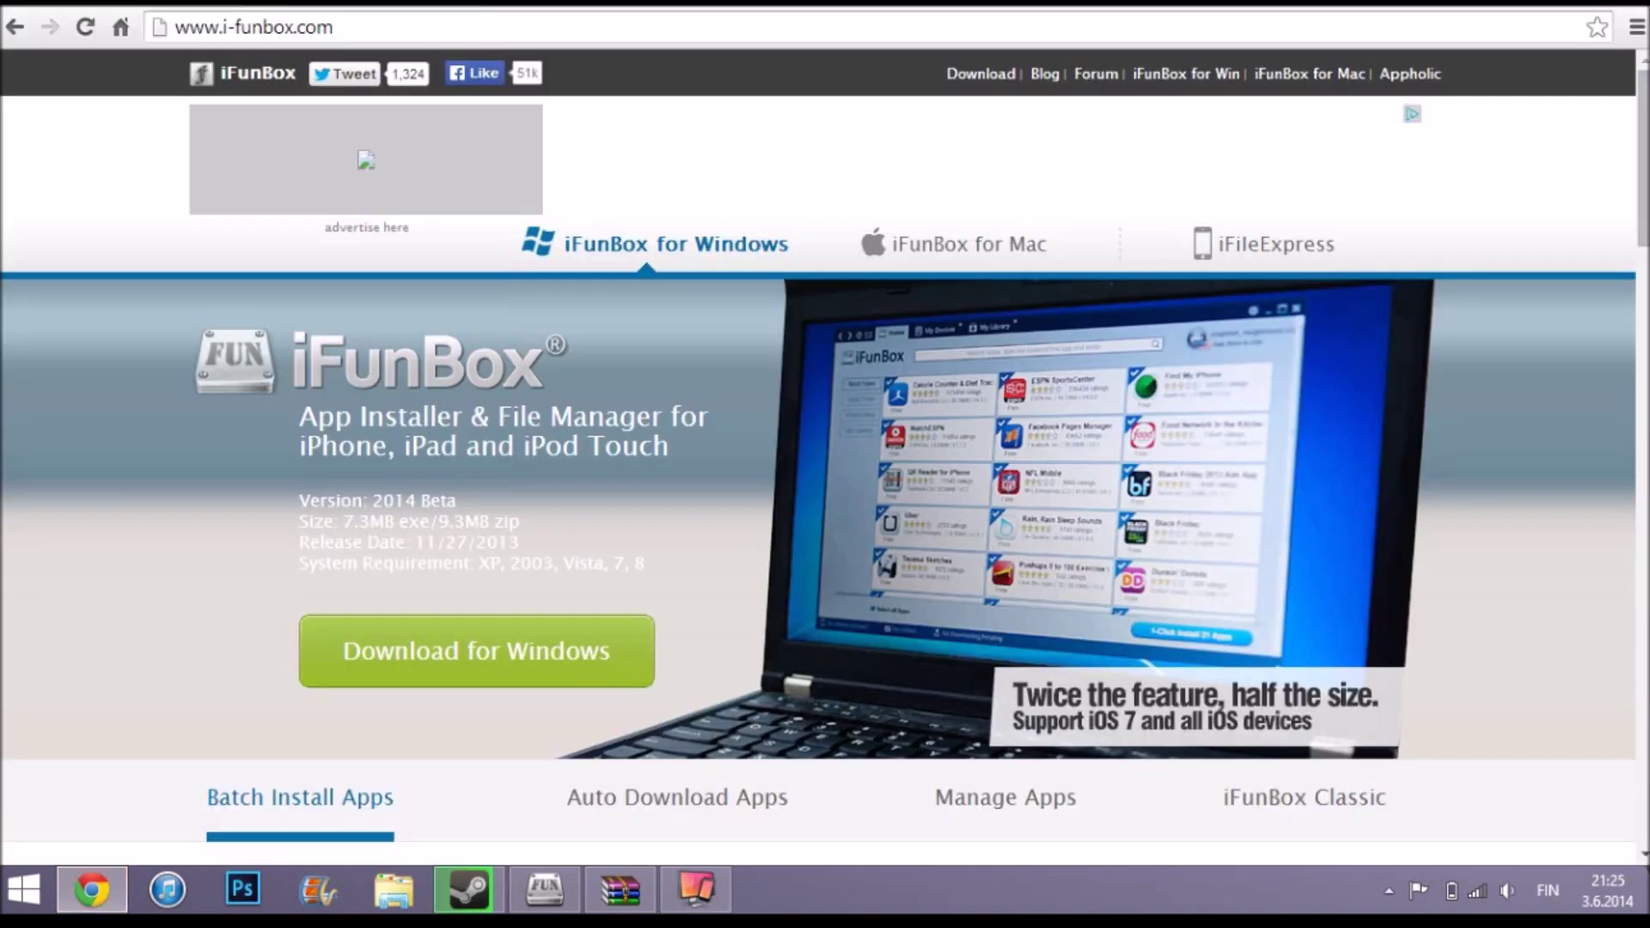
pyautogui.scroll(-2, 825, 481)
pyautogui.scroll(2, 824, 481)
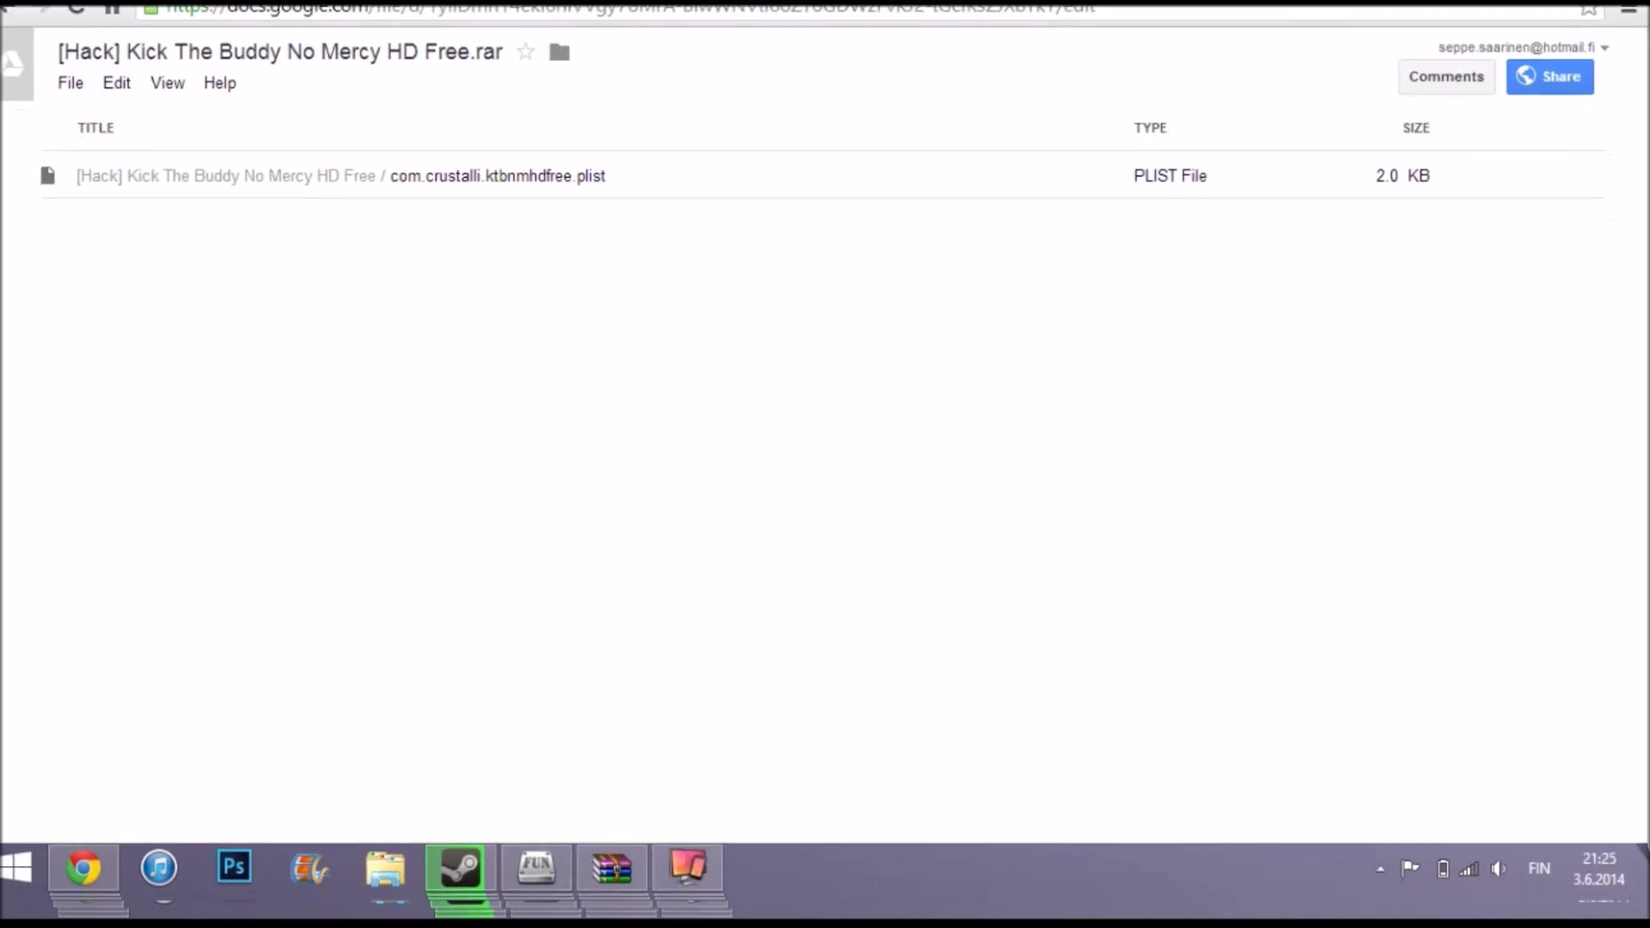
pyautogui.click(1536, 2)
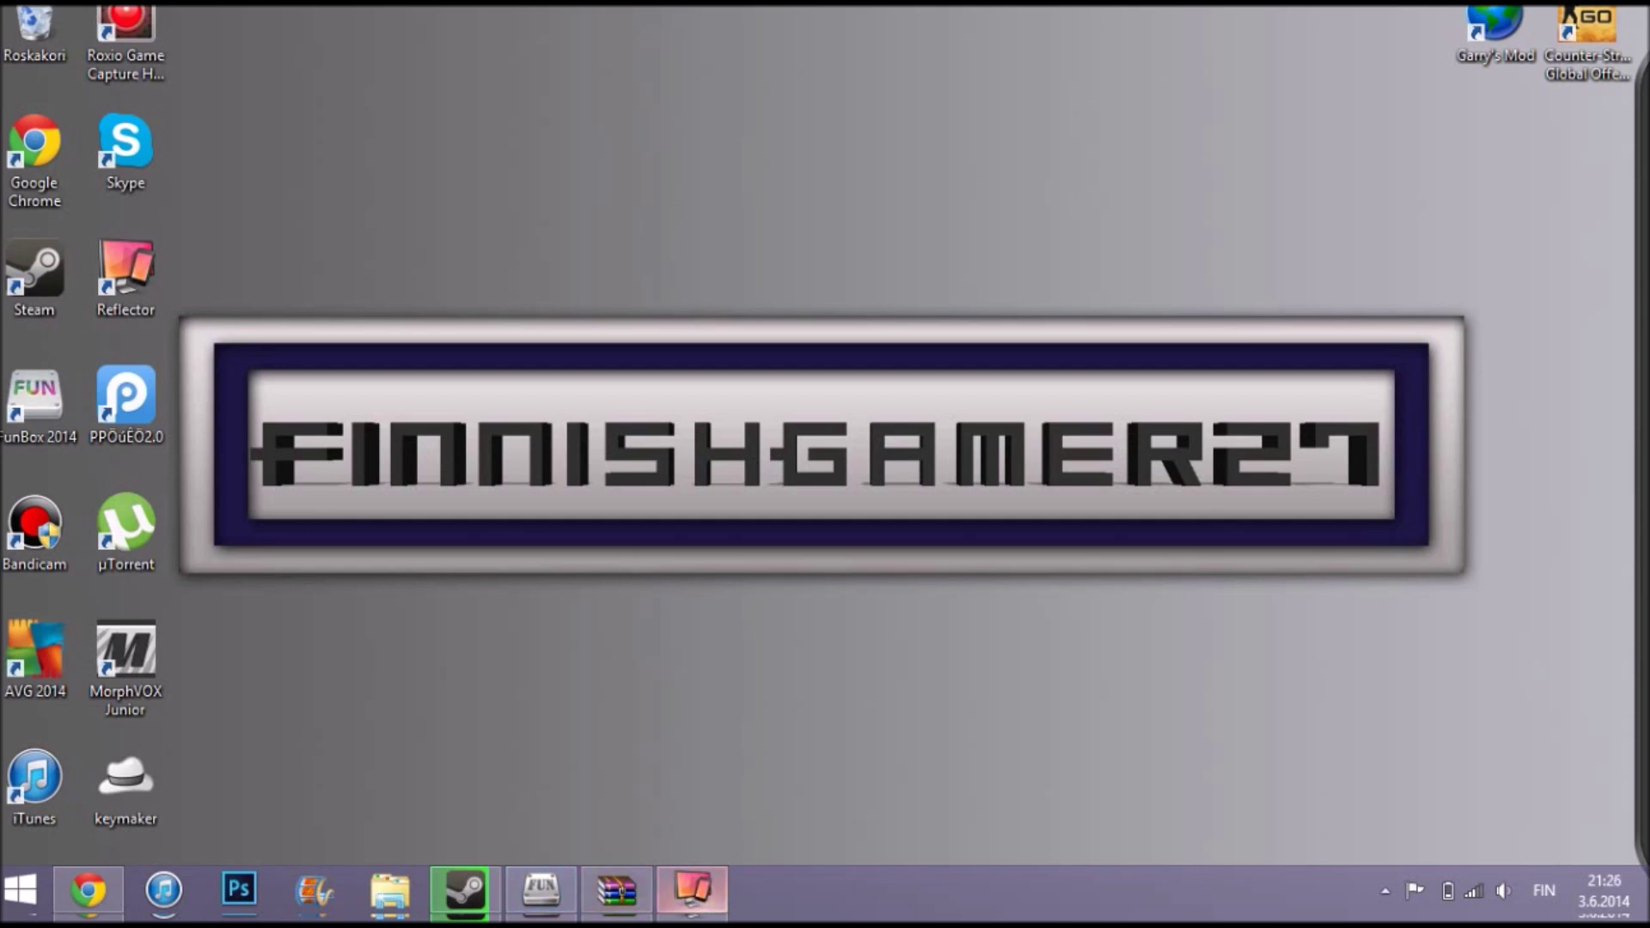
# Switch to i-FunBox and list the user applications on the connected iPad.
pyautogui.click(541, 892)
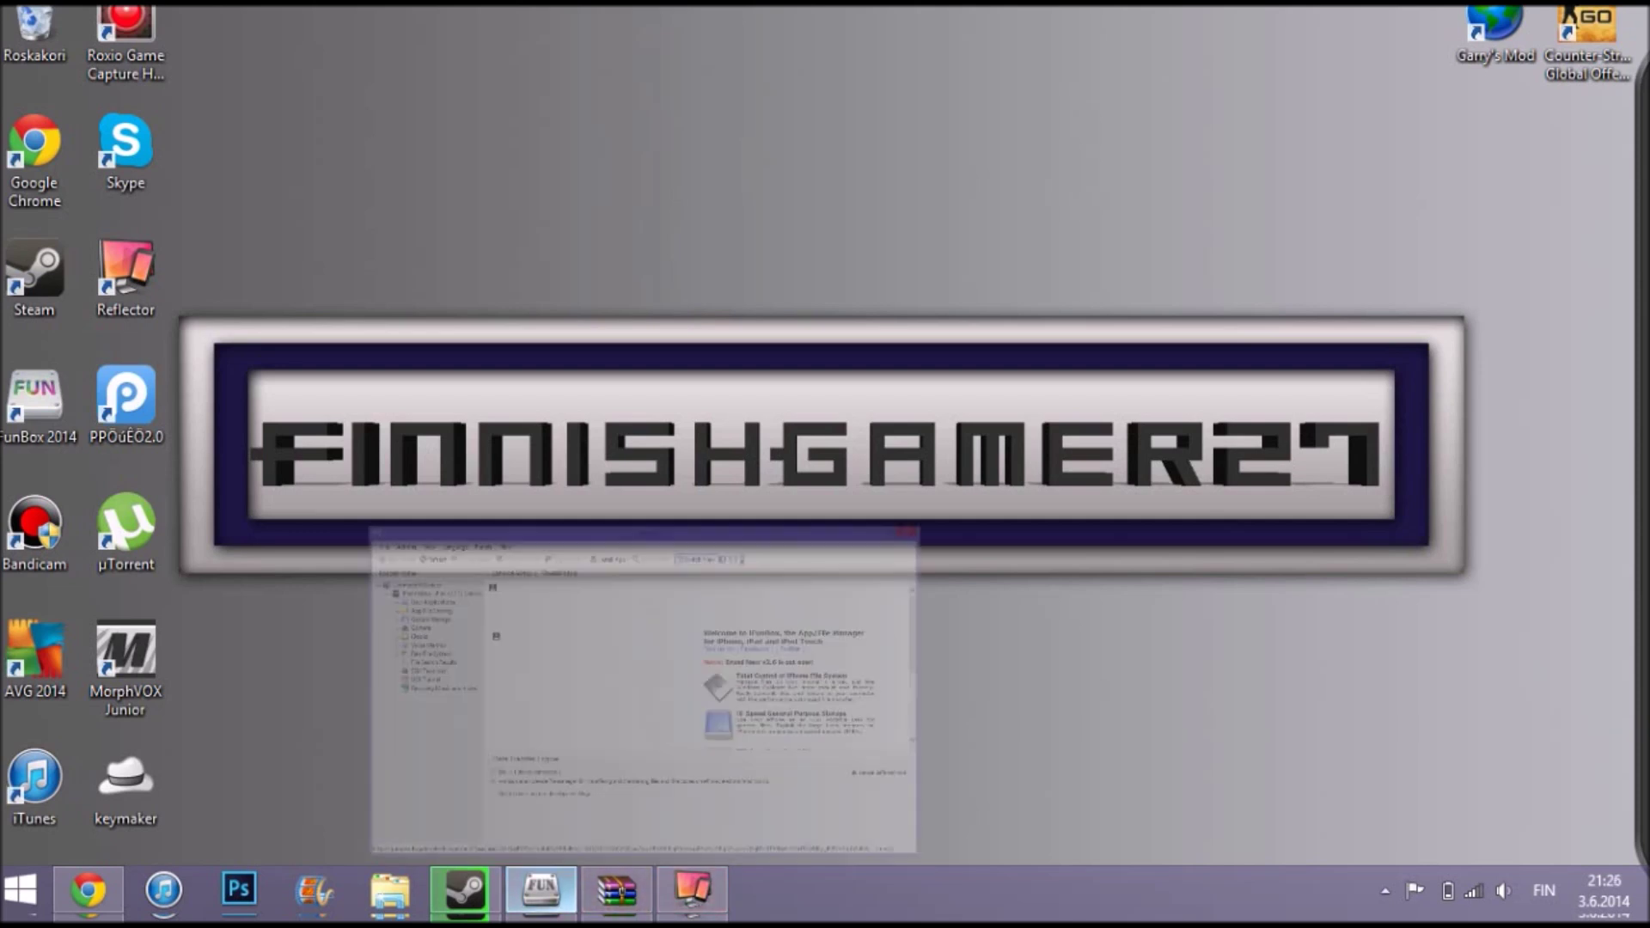
pyautogui.click(541, 891)
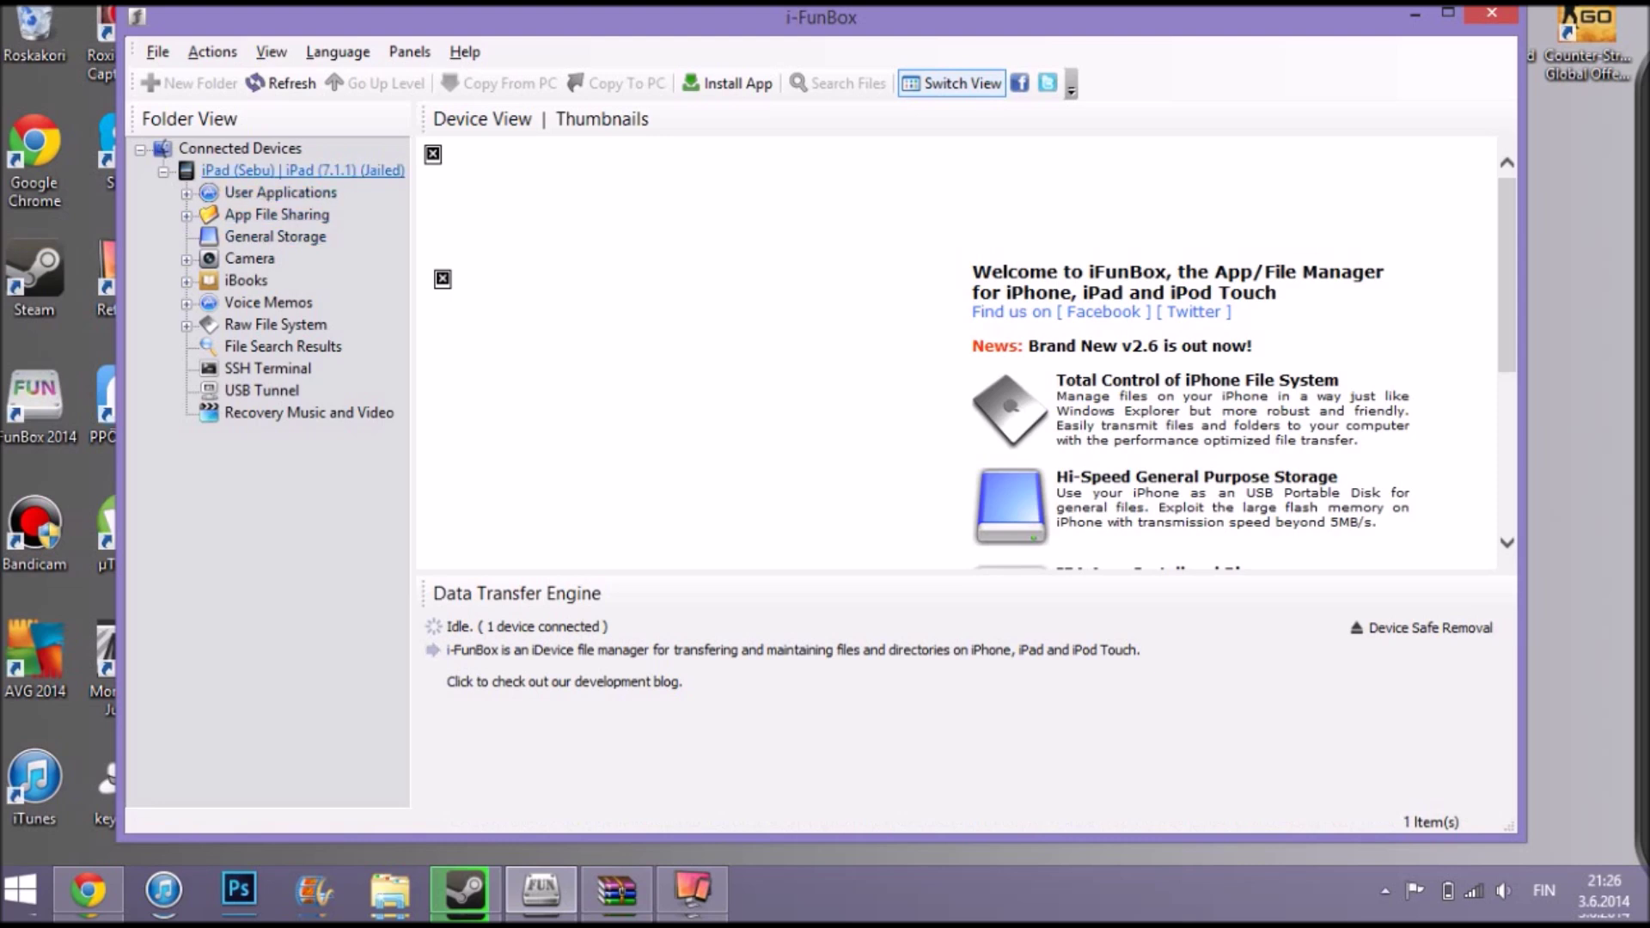
pyautogui.doubleClick(301, 170)
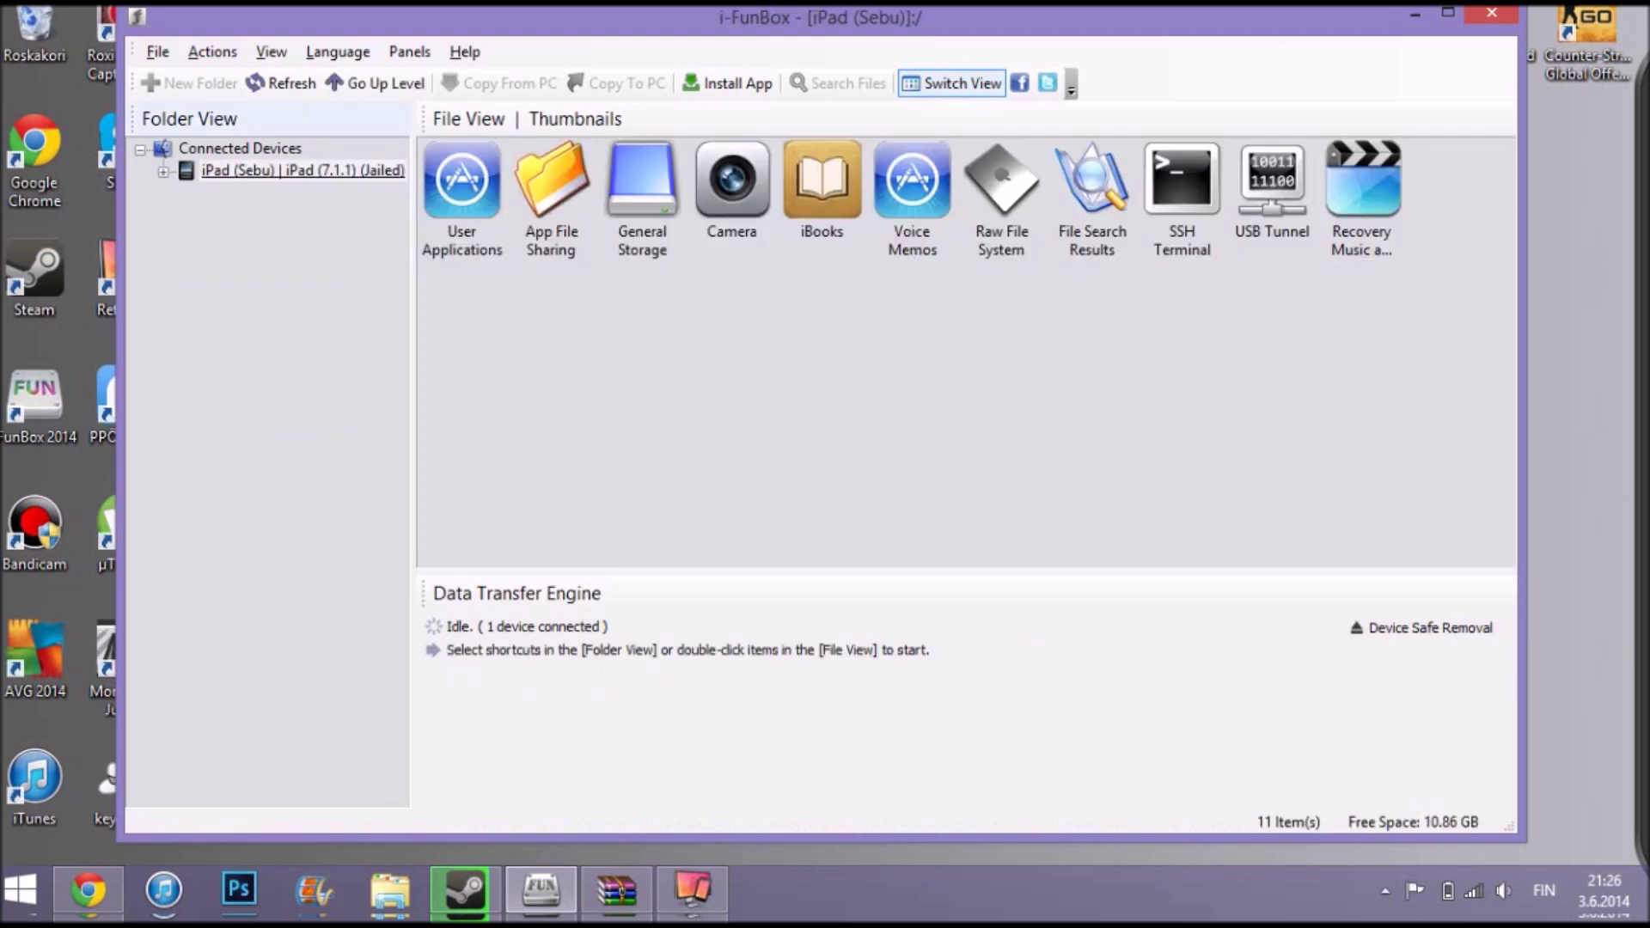
pyautogui.click(163, 172)
pyautogui.click(280, 192)
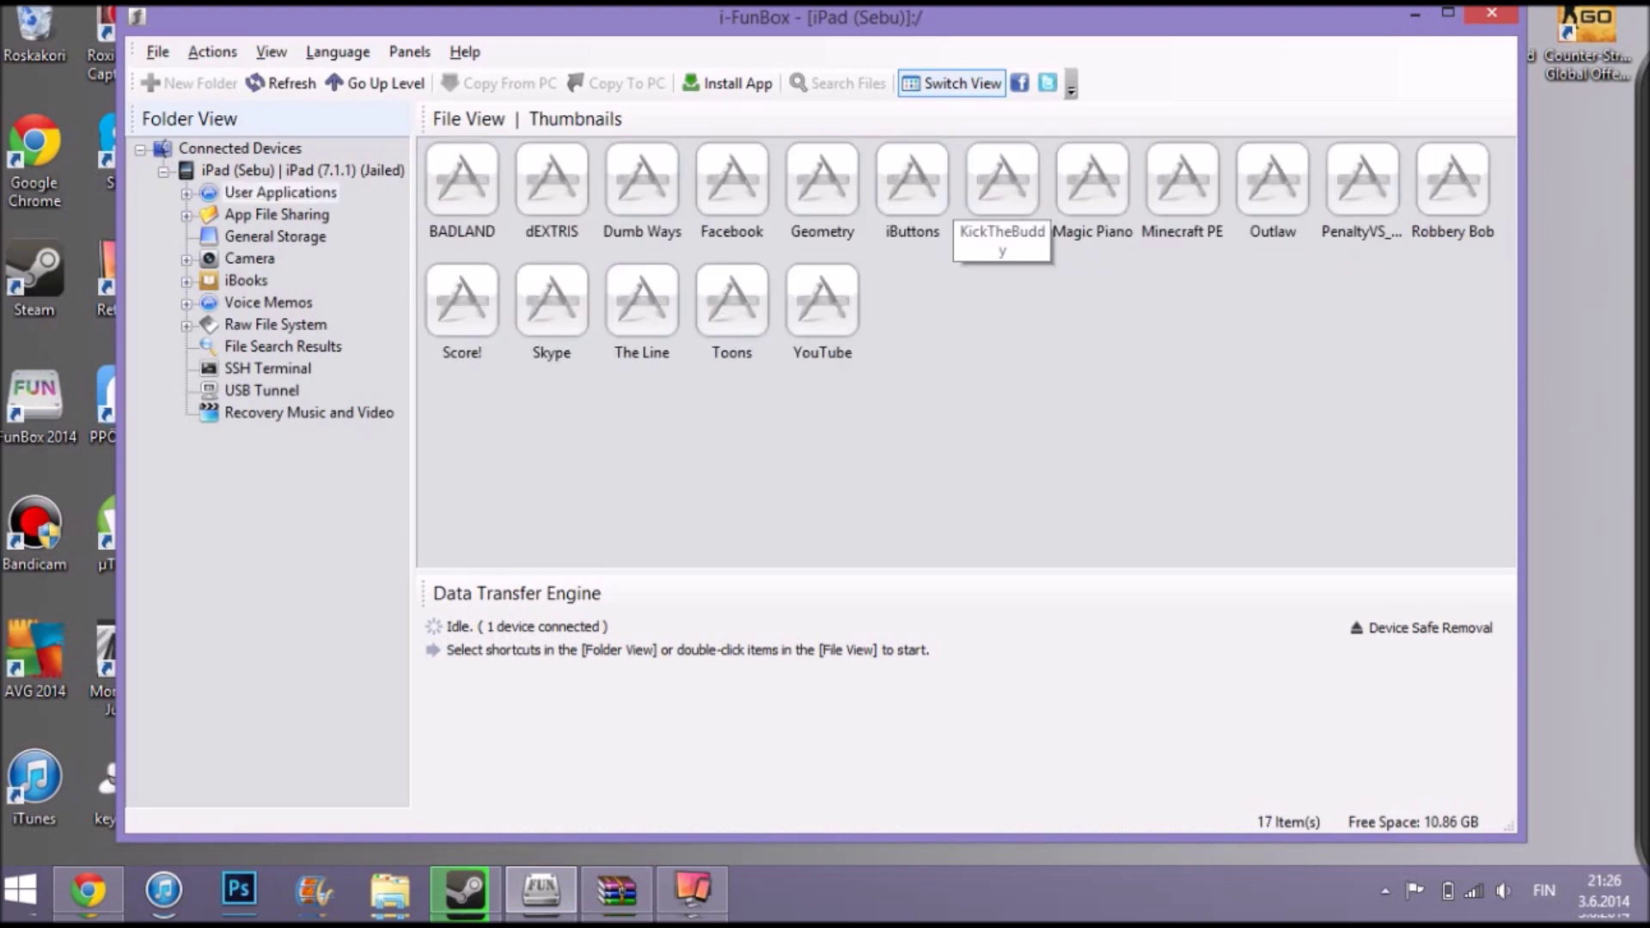
# Open the Library/Preferences folder of the KickTheBuddy app.
pyautogui.doubleClick(1001, 185)
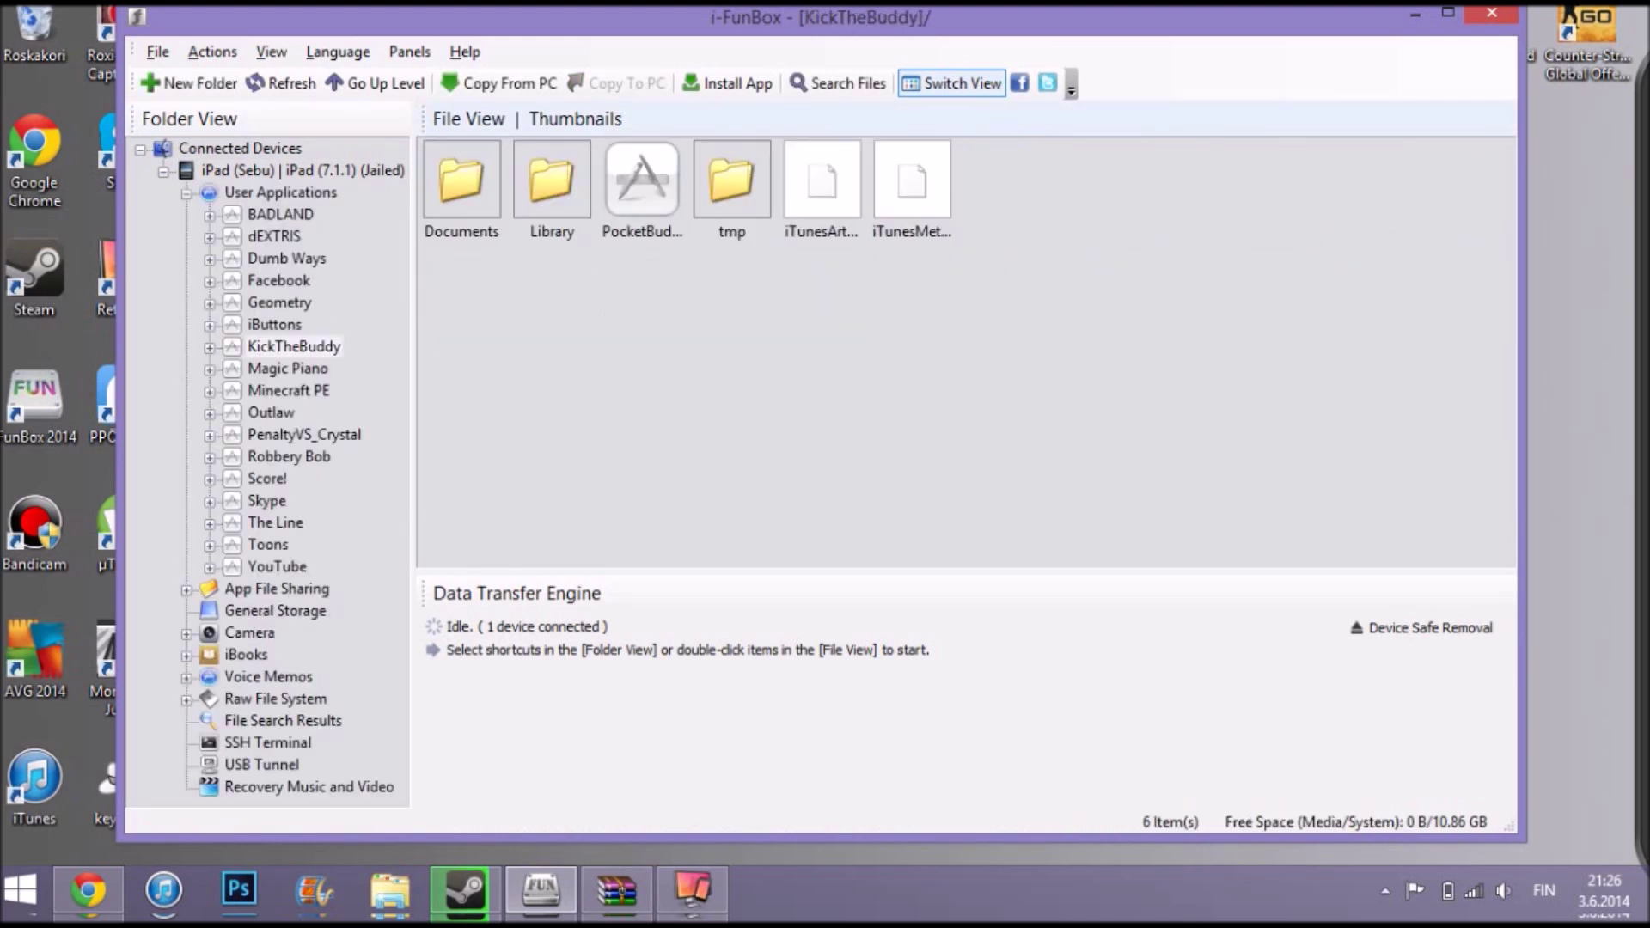
pyautogui.doubleClick(551, 180)
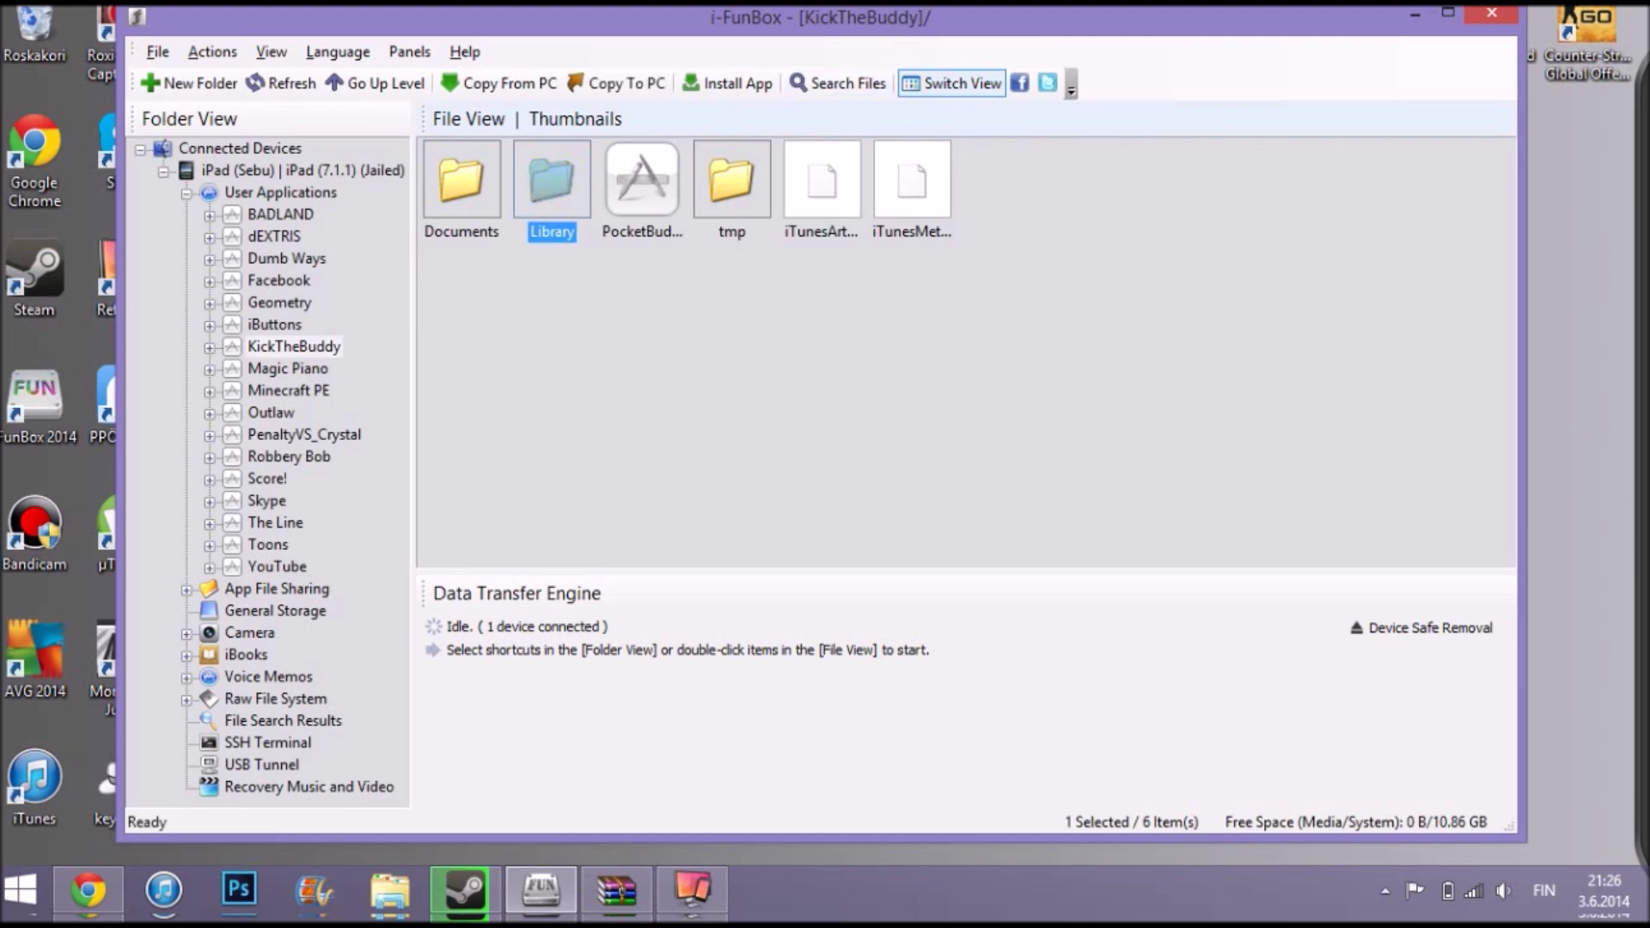
pyautogui.doubleClick(731, 181)
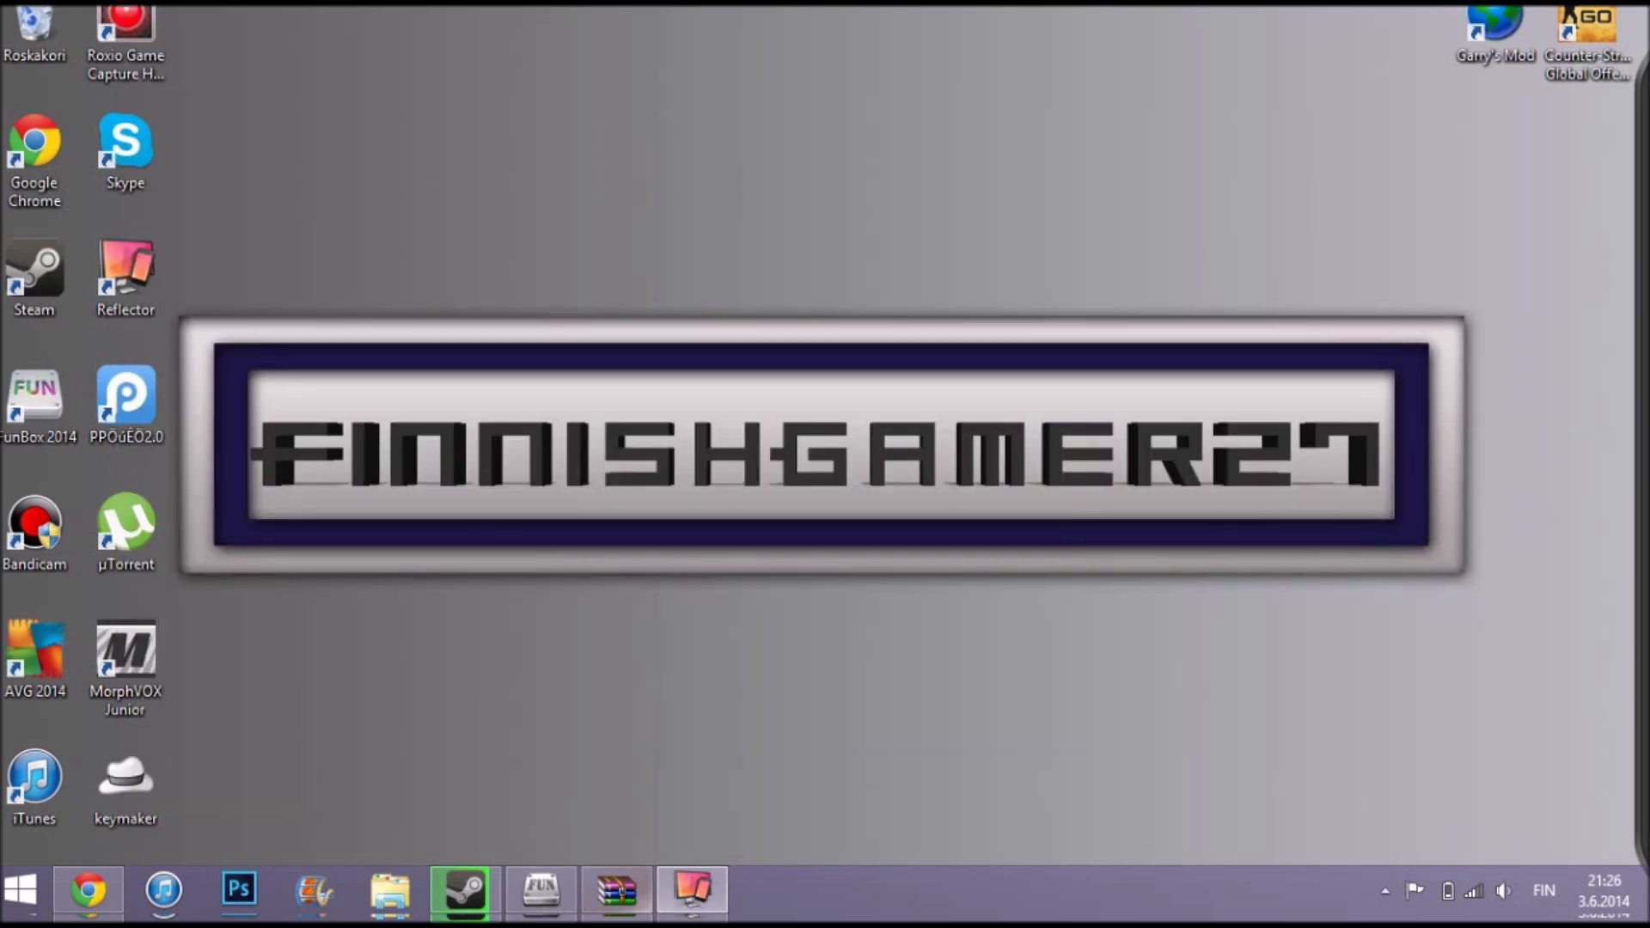
# Switch to WinRAR and open the [Hack] Kick The Buddy folder inside the archive.
pyautogui.click(617, 891)
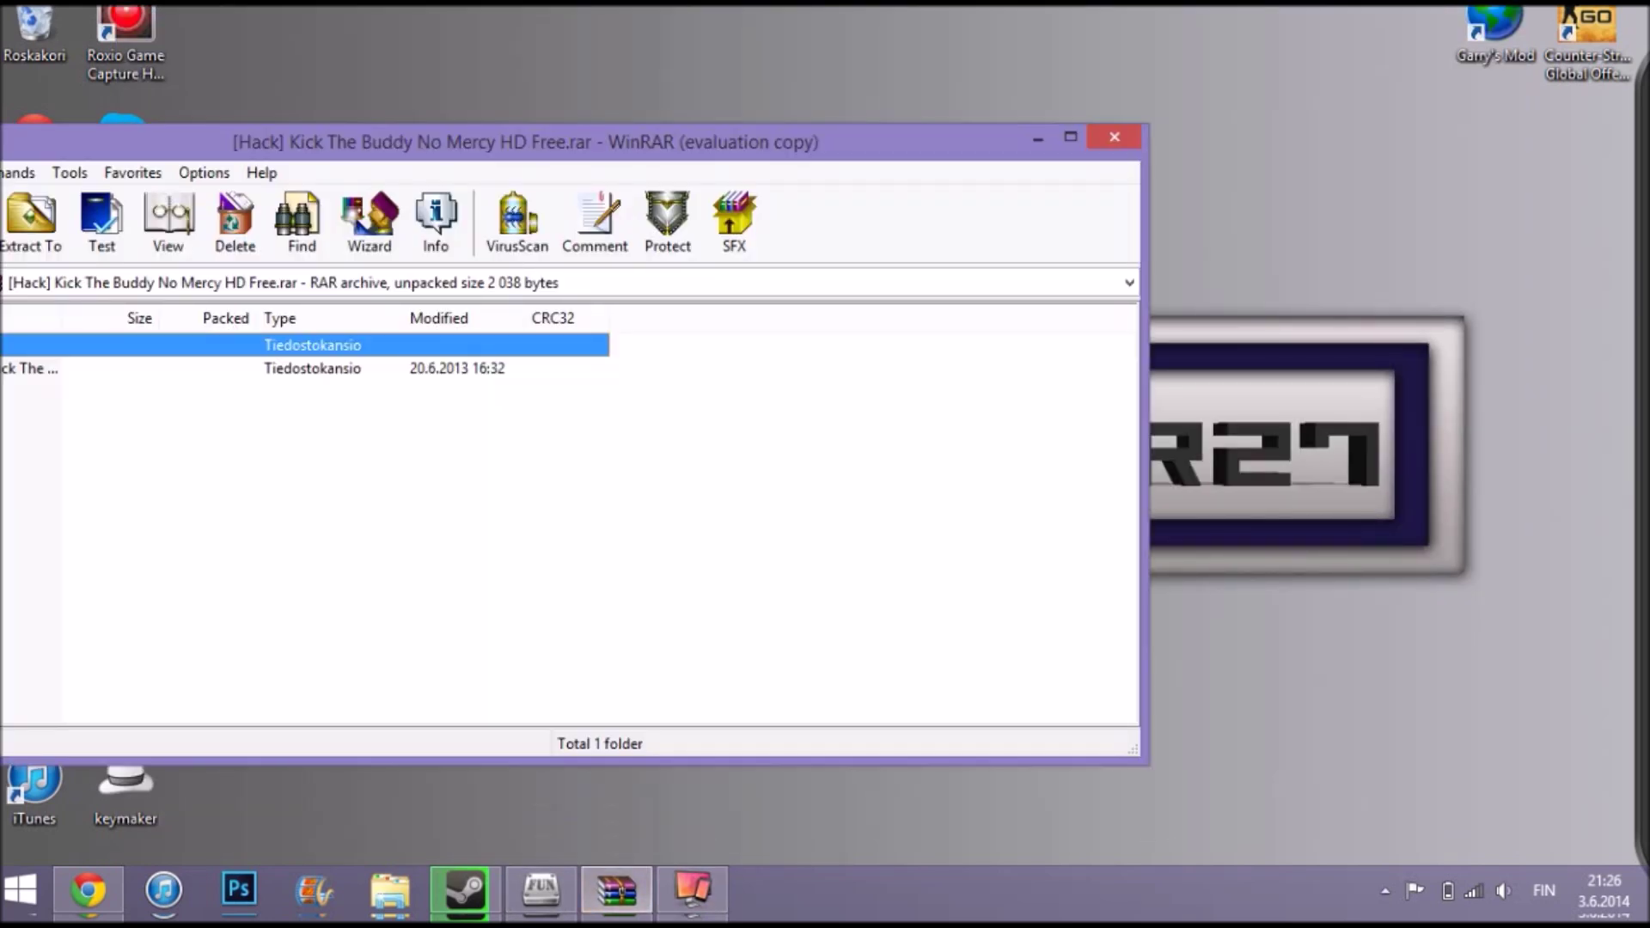
pyautogui.moveTo(375, 142); pyautogui.dragTo(620, 128)
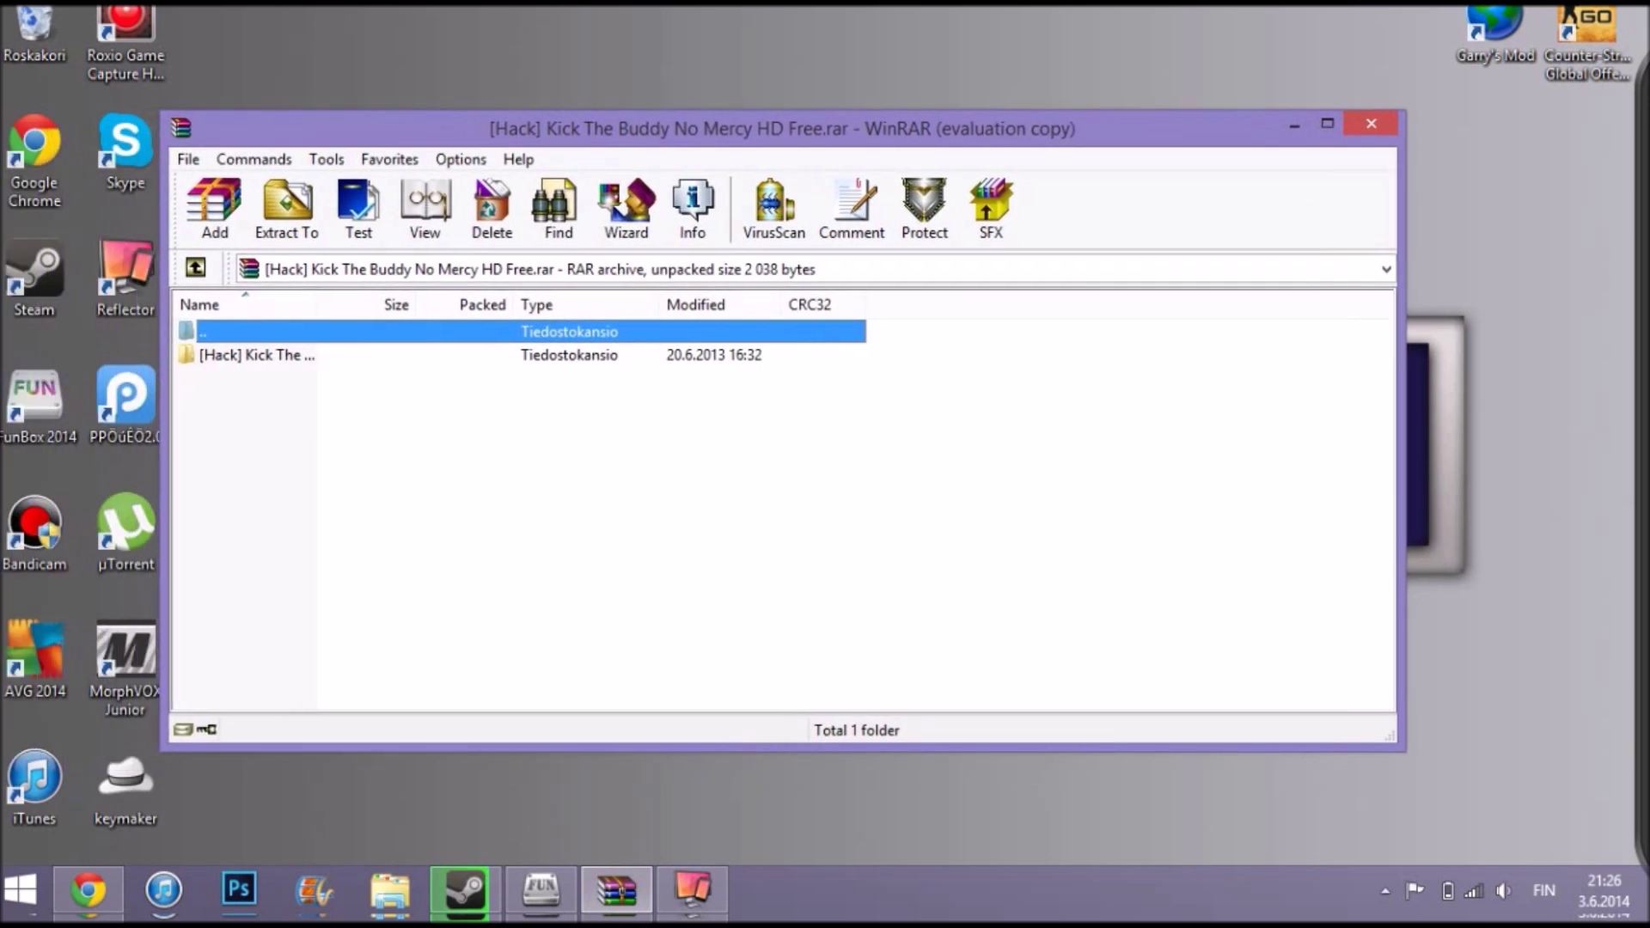
pyautogui.doubleClick(256, 355)
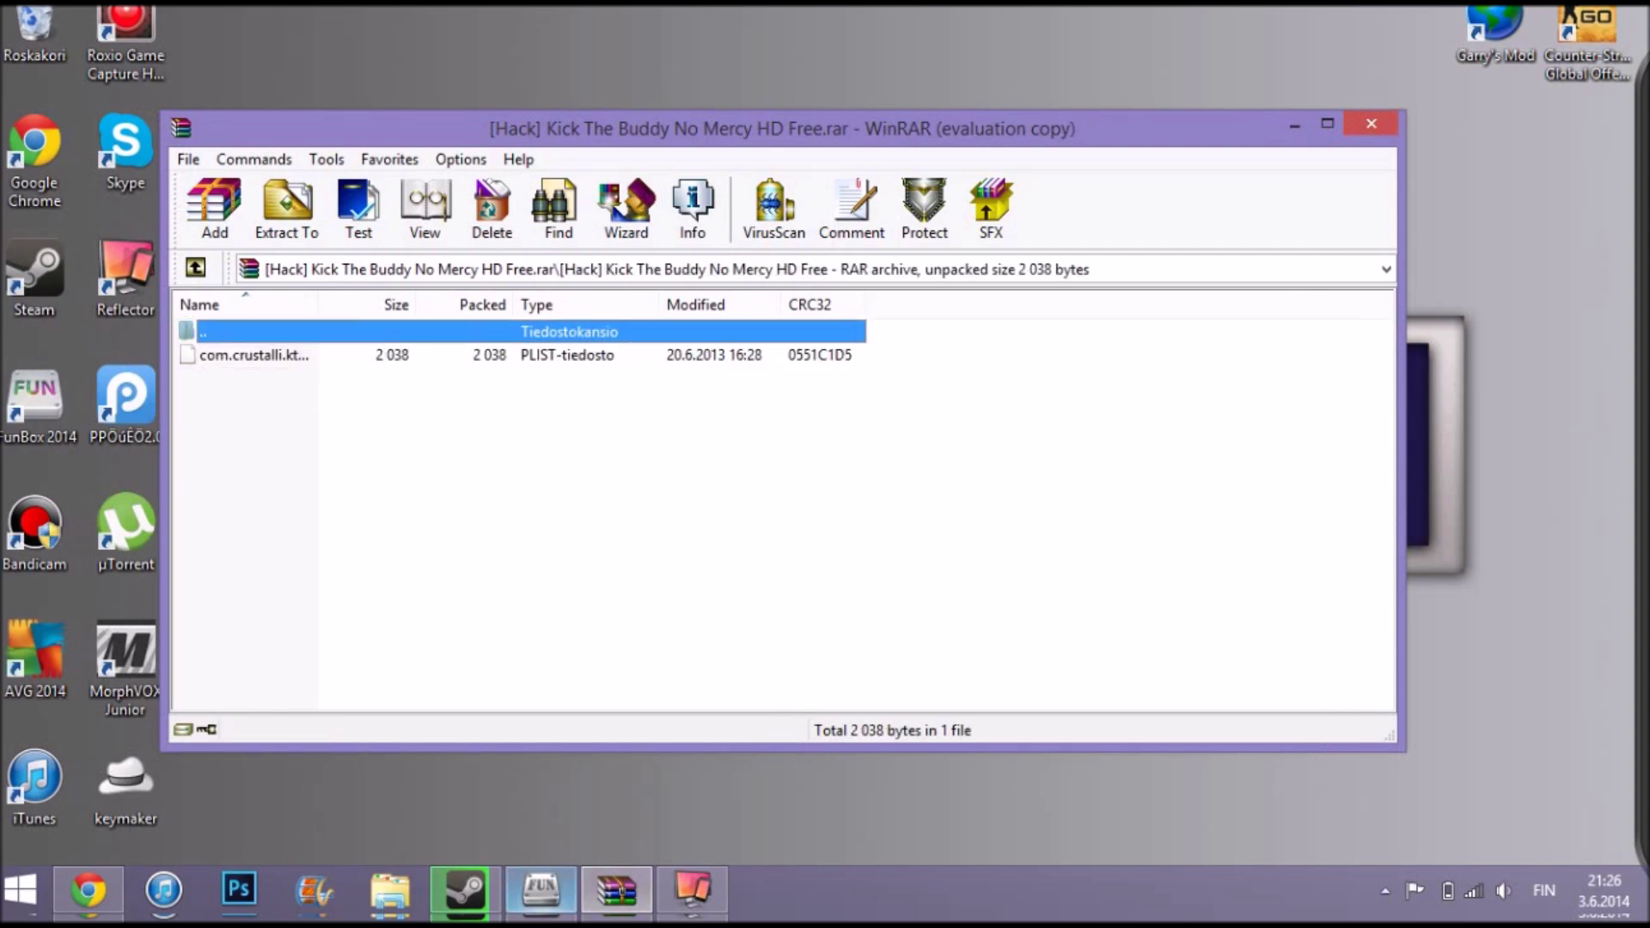
# Switch to i-FunBox and copy the file name com.crustalli.ktbnmhd.plist from the app's Preferences folder.
pyautogui.moveTo(541, 890)
pyautogui.click(541, 890)
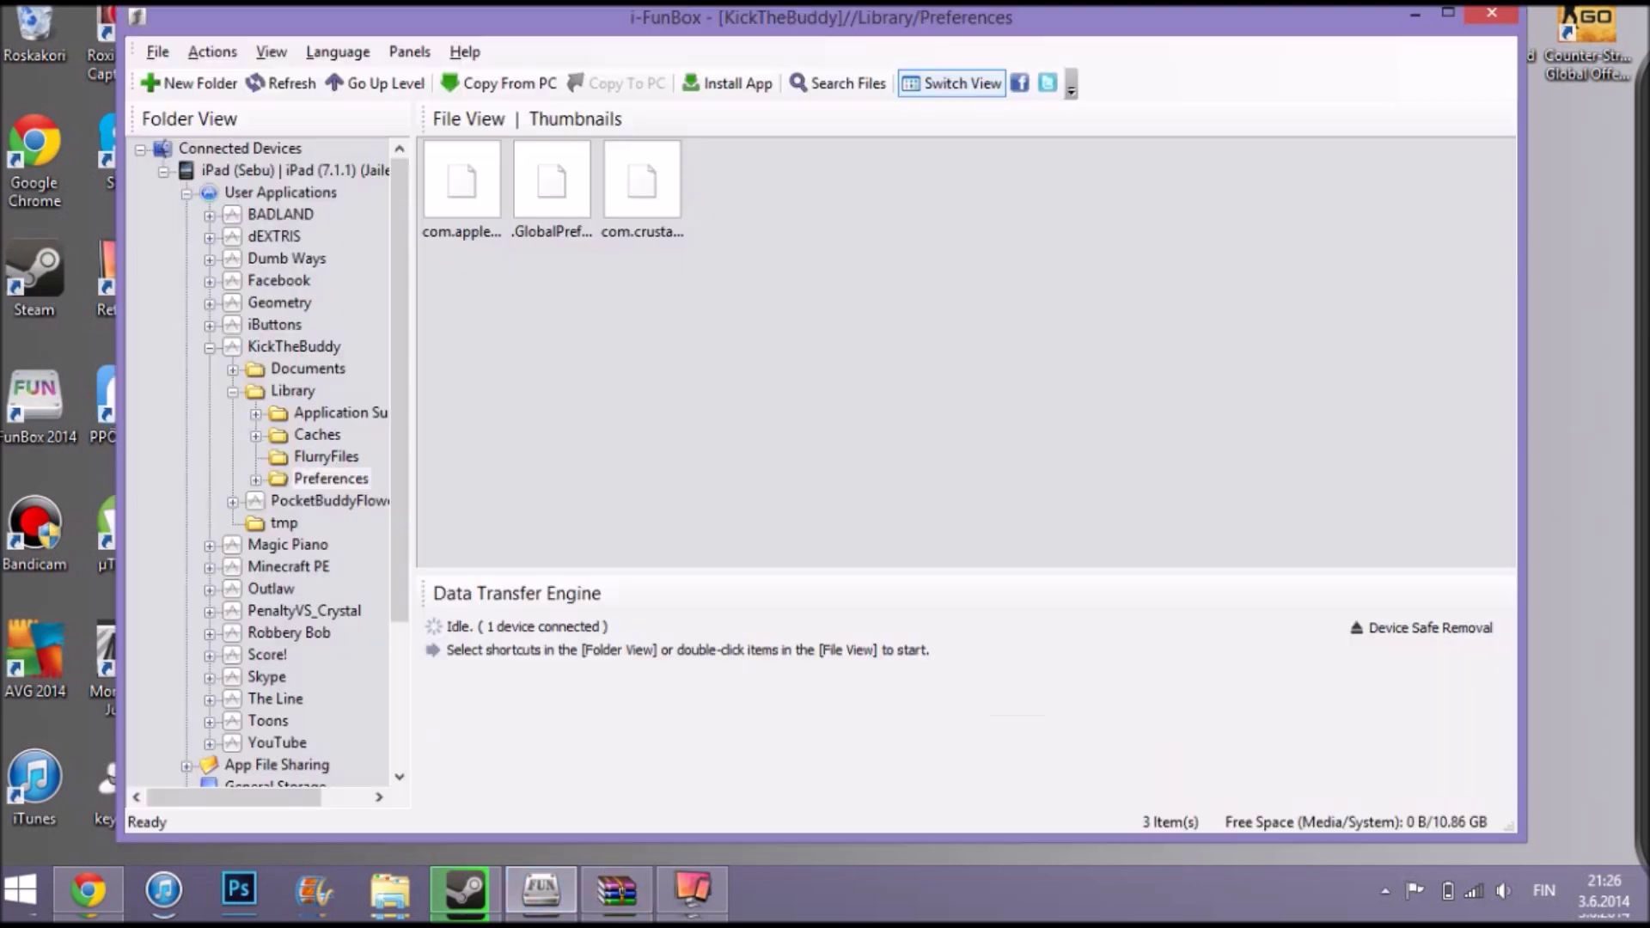
pyautogui.click(642, 182)
pyautogui.rightClick(642, 163)
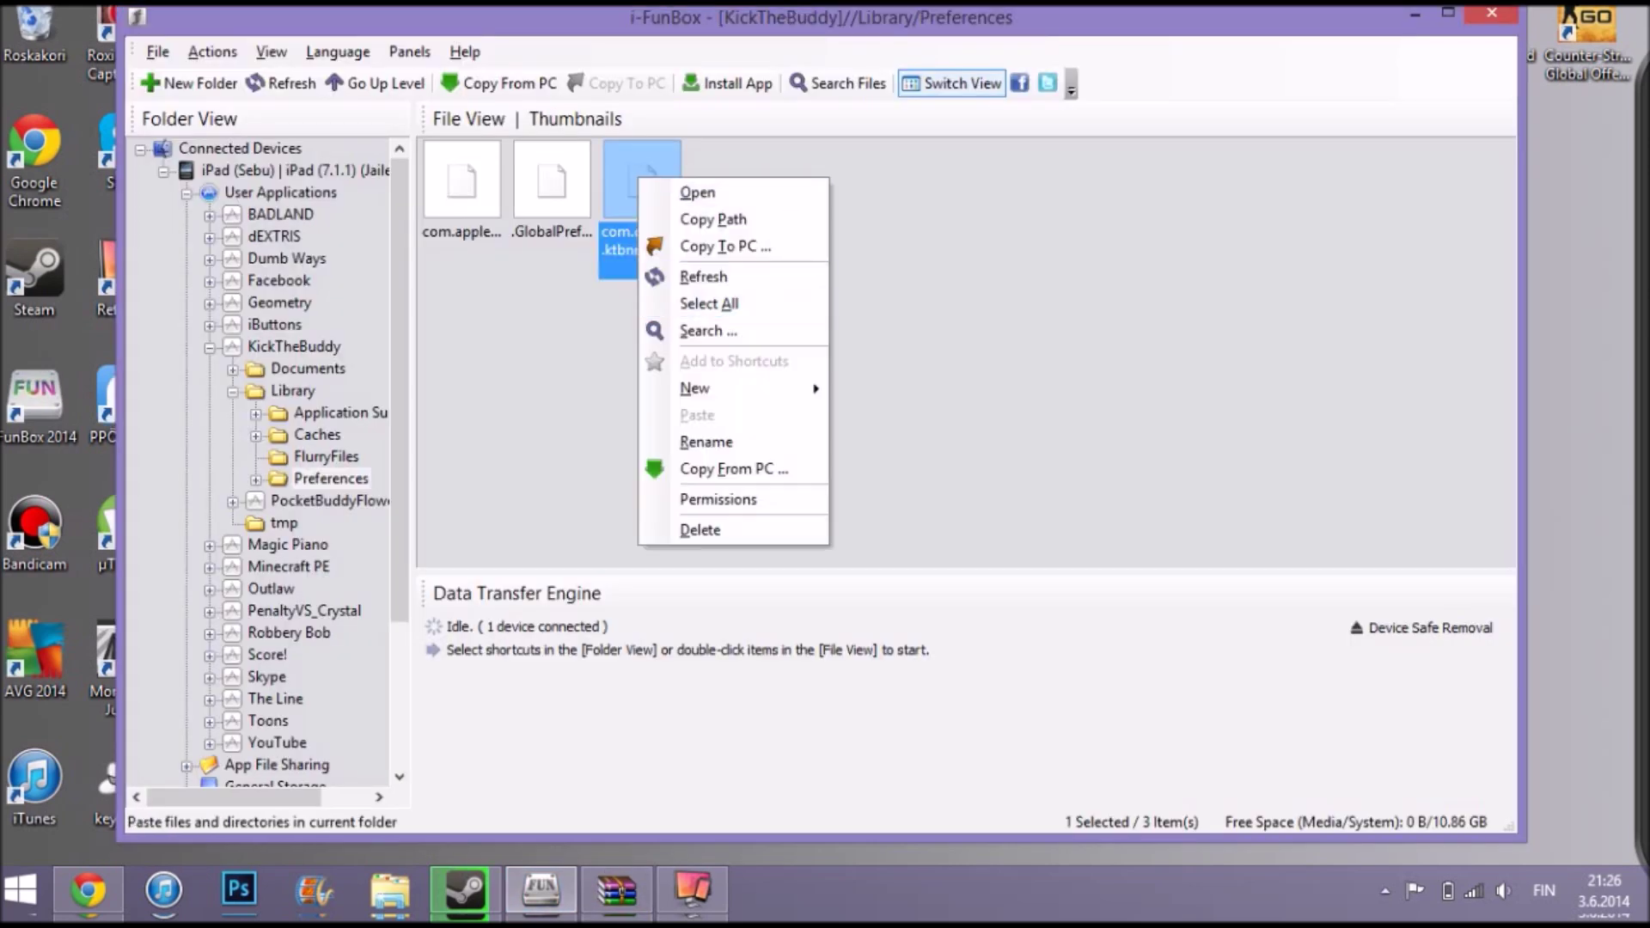
pyautogui.click(692, 439)
pyautogui.hotkey('ctrl', 'c')
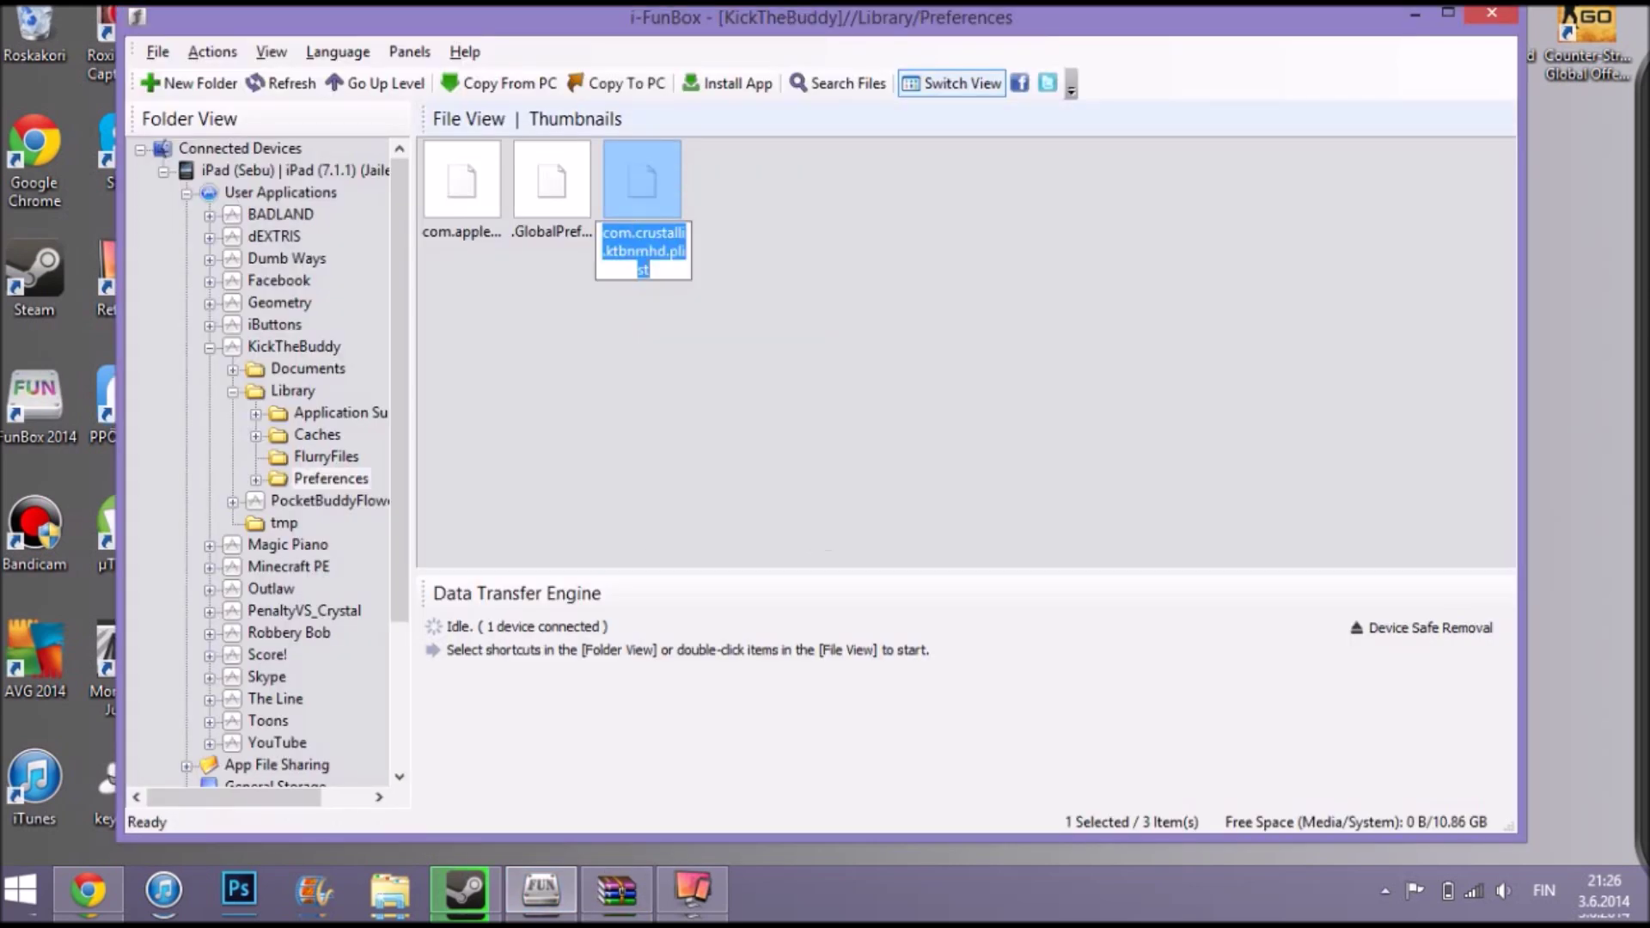
pyautogui.rightClick(677, 250)
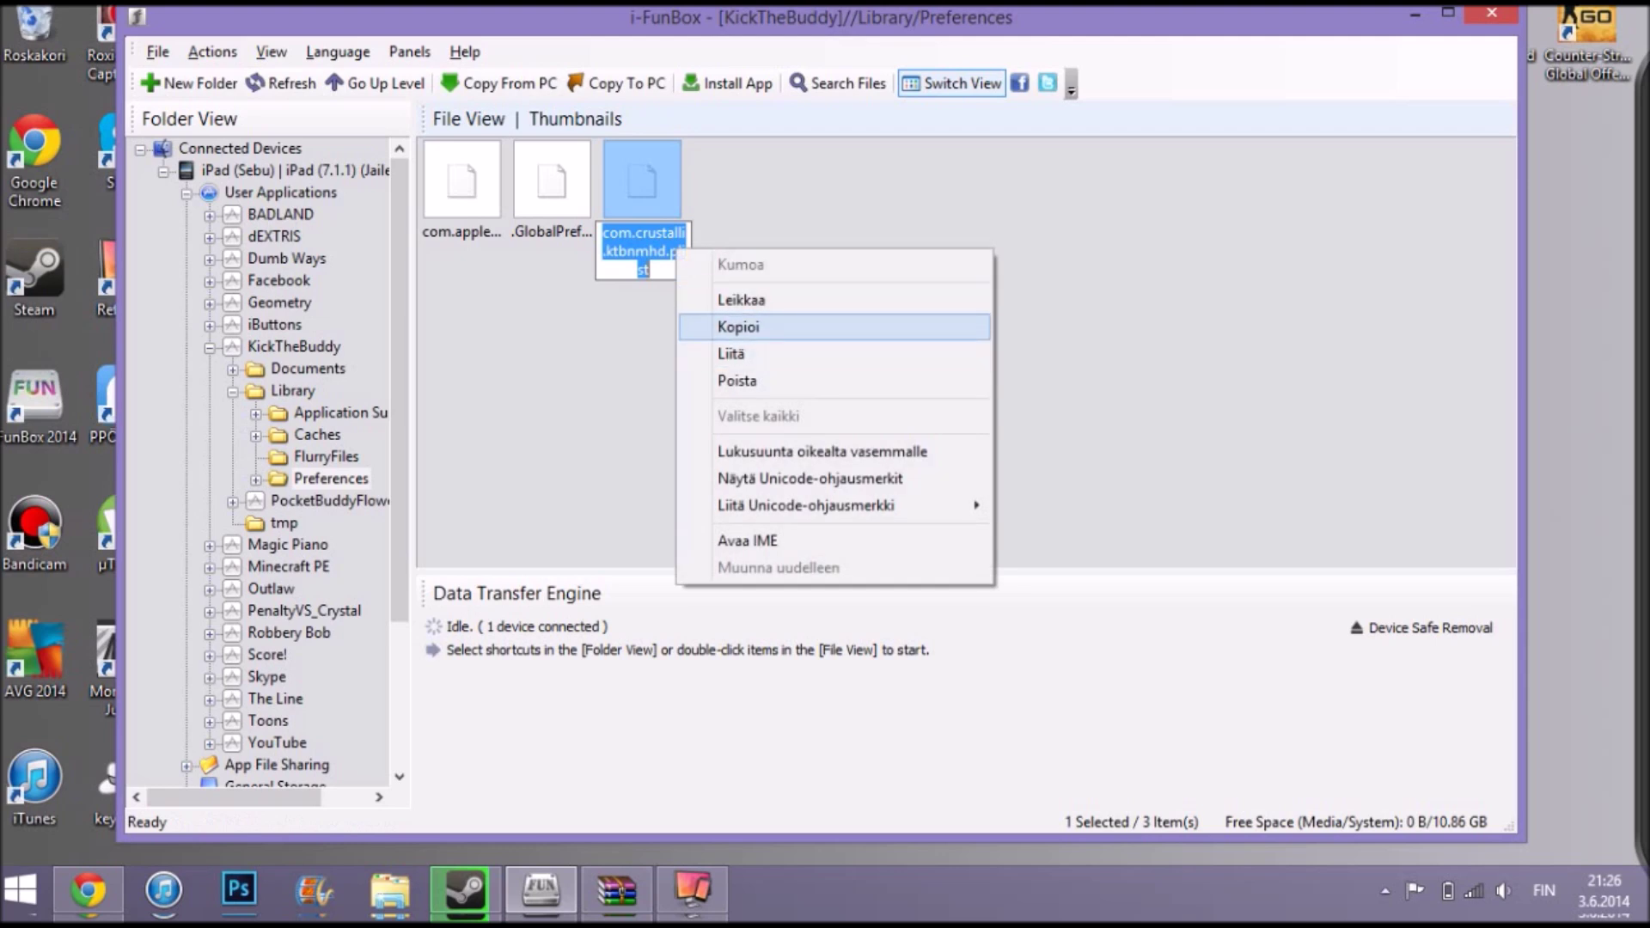
pyautogui.click(739, 328)
pyautogui.click(740, 343)
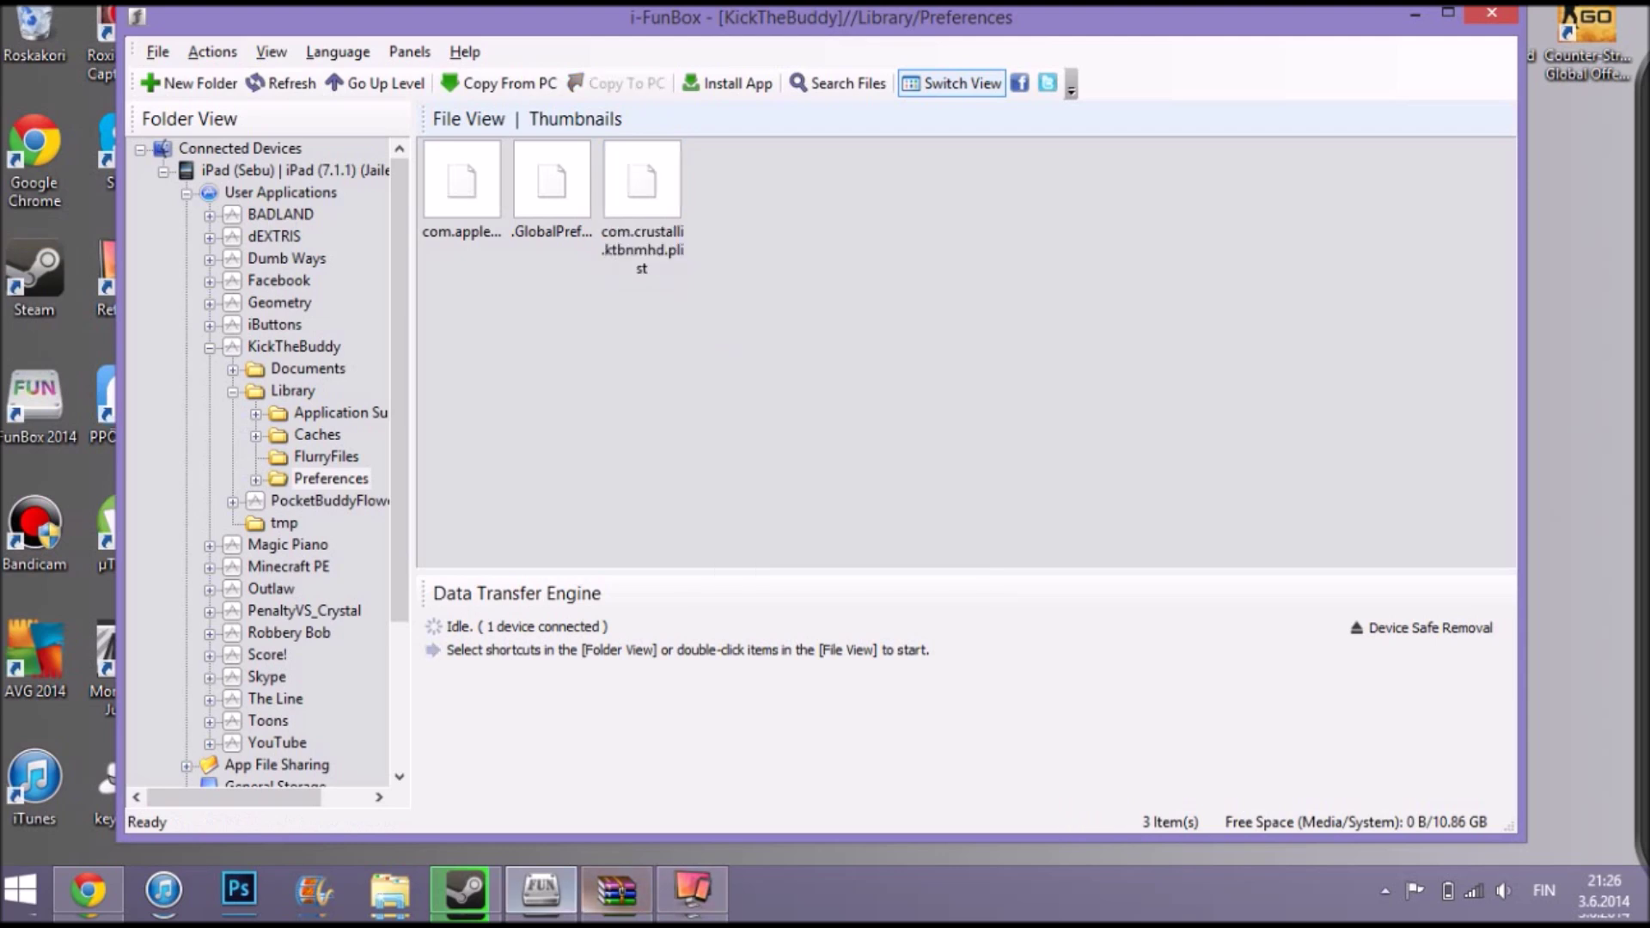
# Try to rename the plist file in the WinRAR archive to the copied name com.crustalli.ktbnmhd.plist.
pyautogui.click(616, 891)
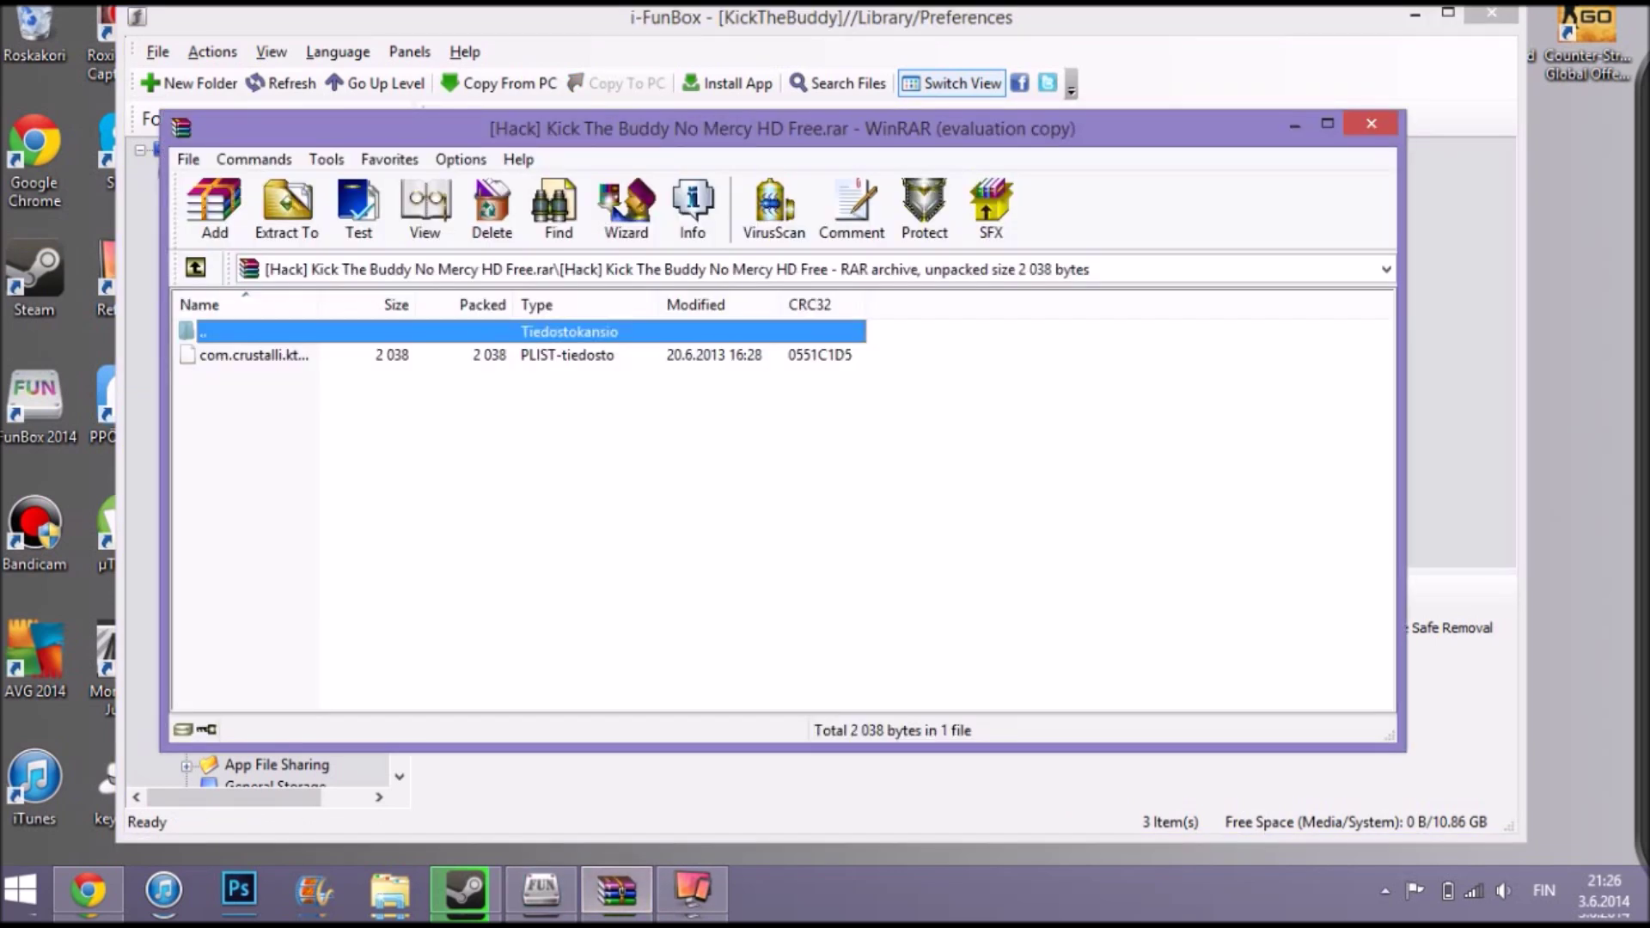
pyautogui.click(487, 356)
pyautogui.rightClick(487, 358)
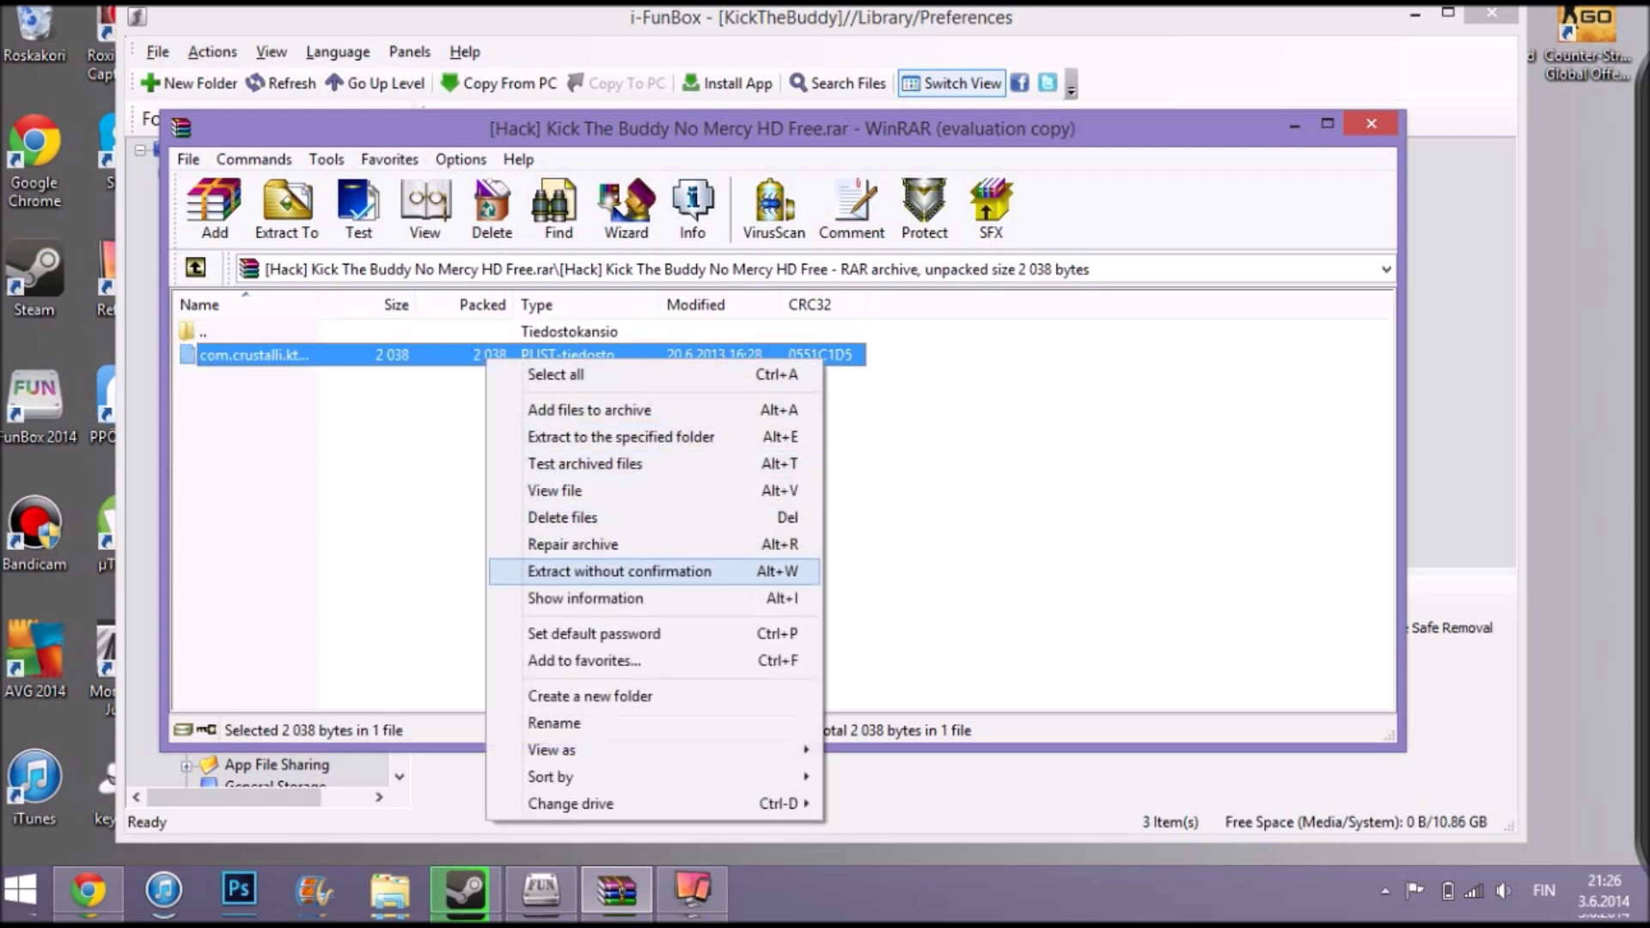
pyautogui.click(554, 722)
pyautogui.rightClick(340, 354)
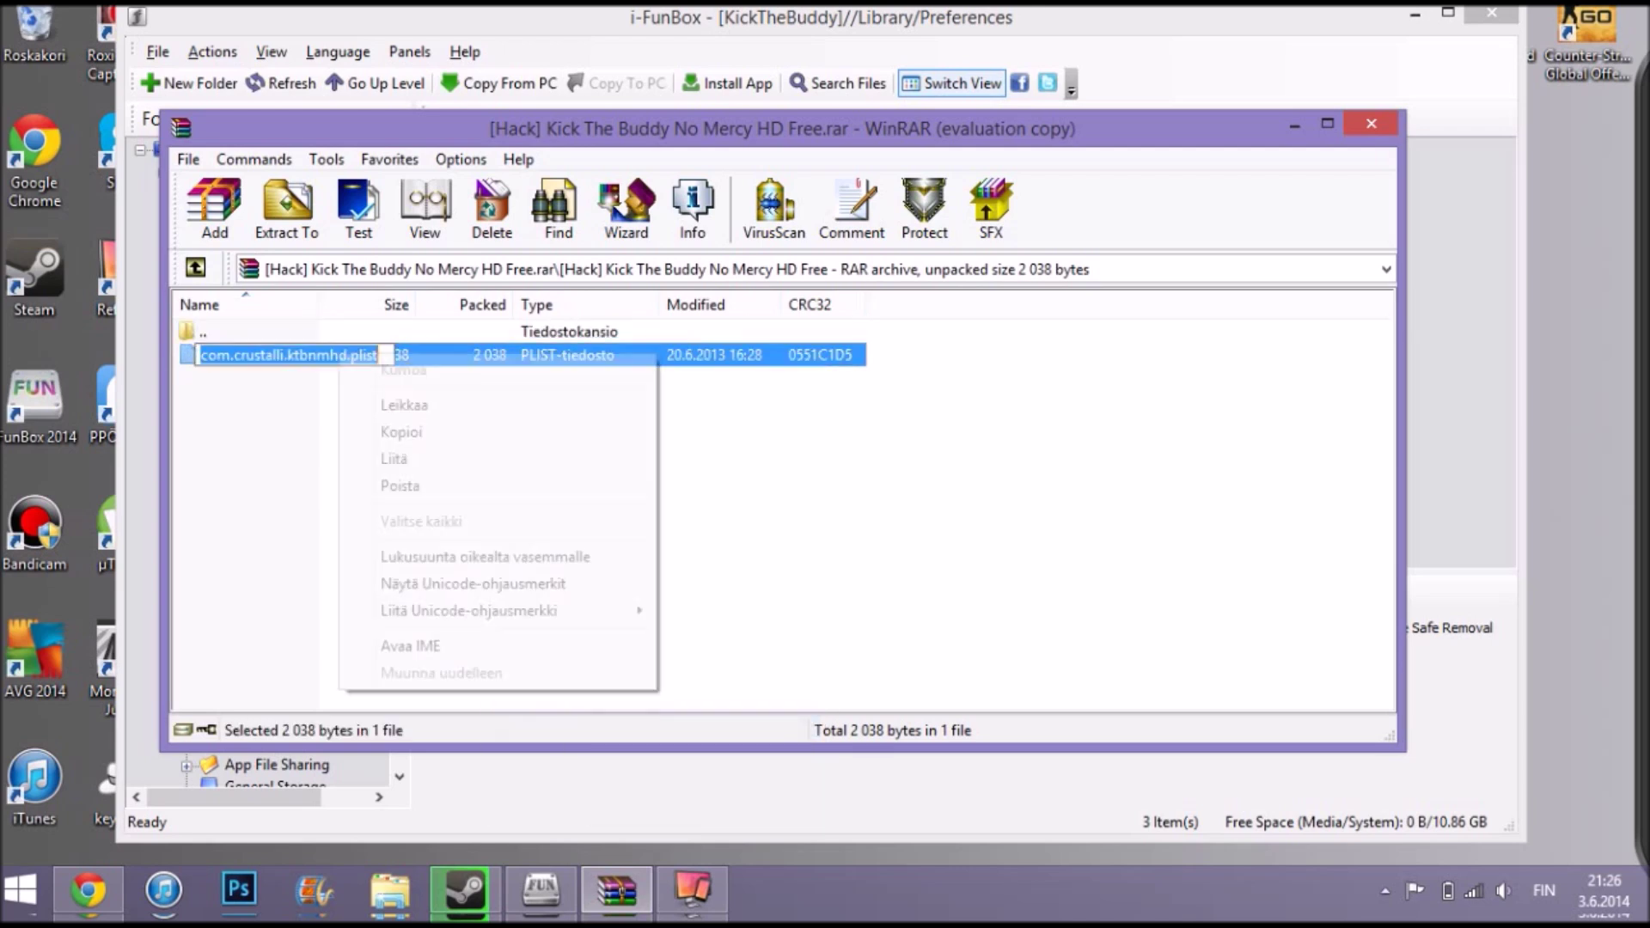
pyautogui.click(395, 458)
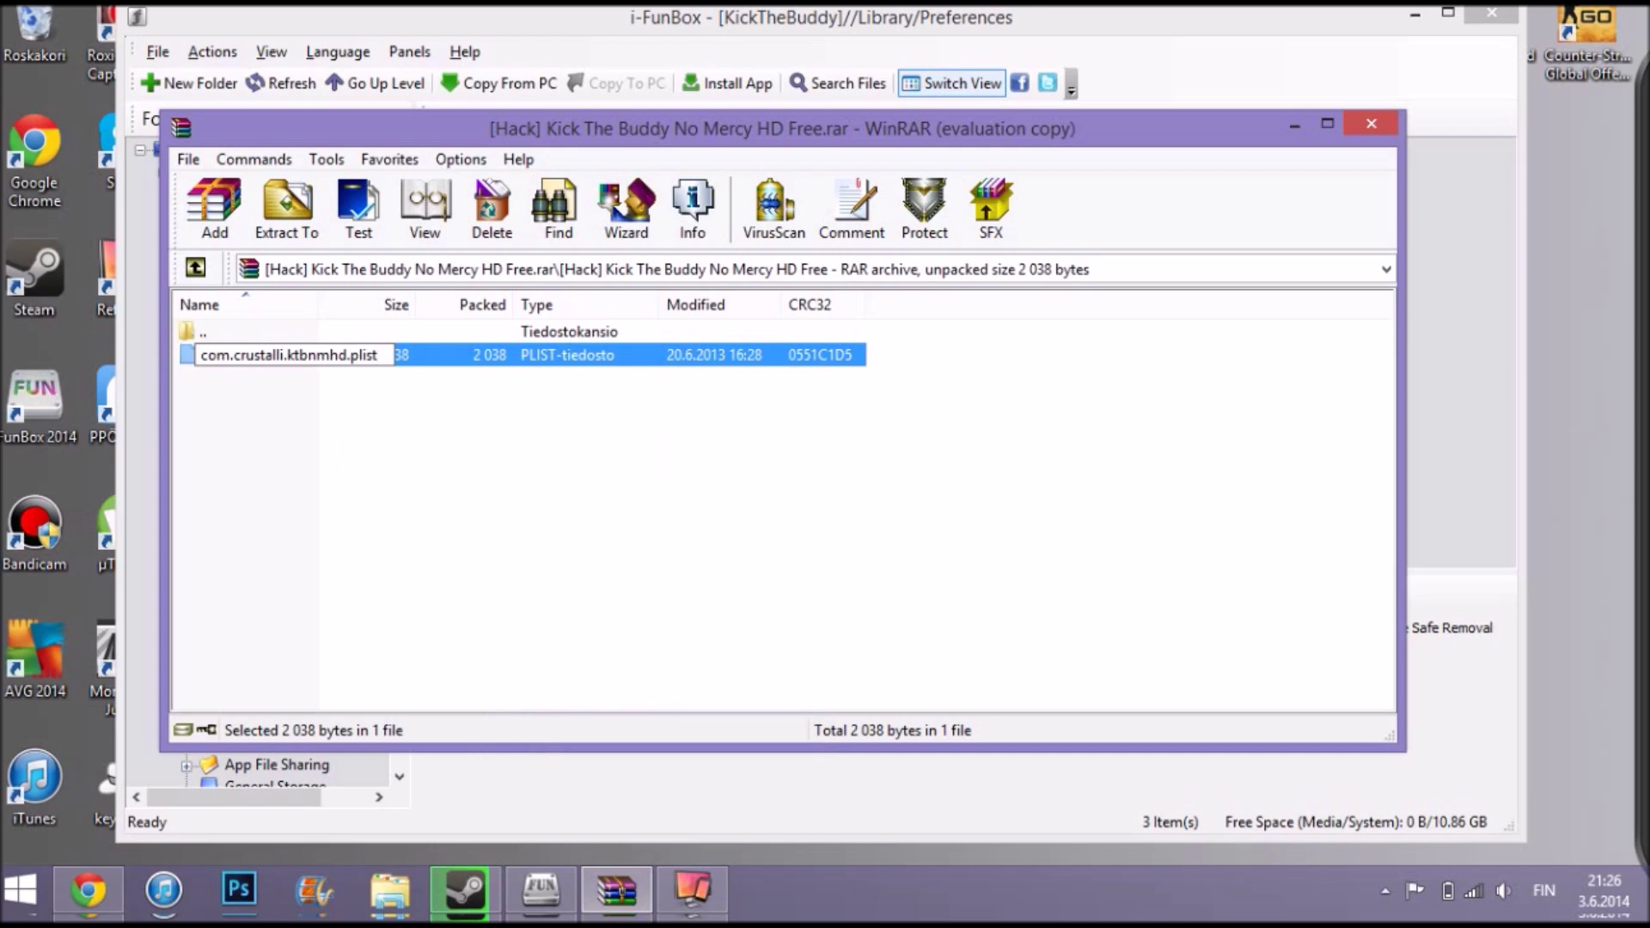
pyautogui.press('Return')
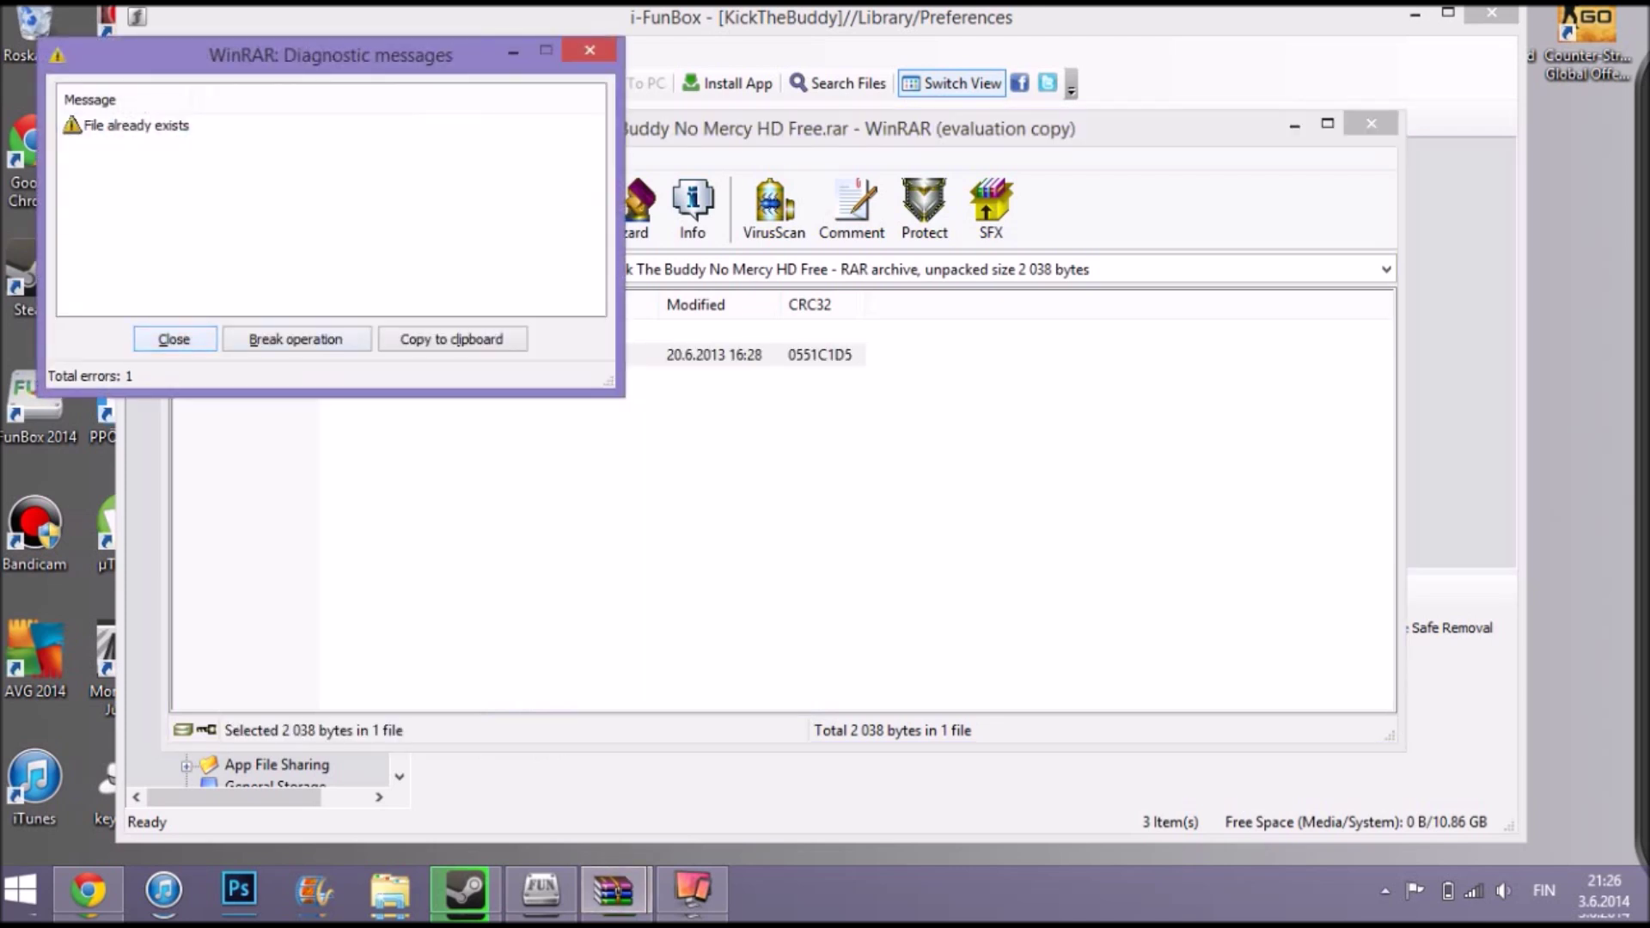
pyautogui.press('Return')
pyautogui.click(687, 498)
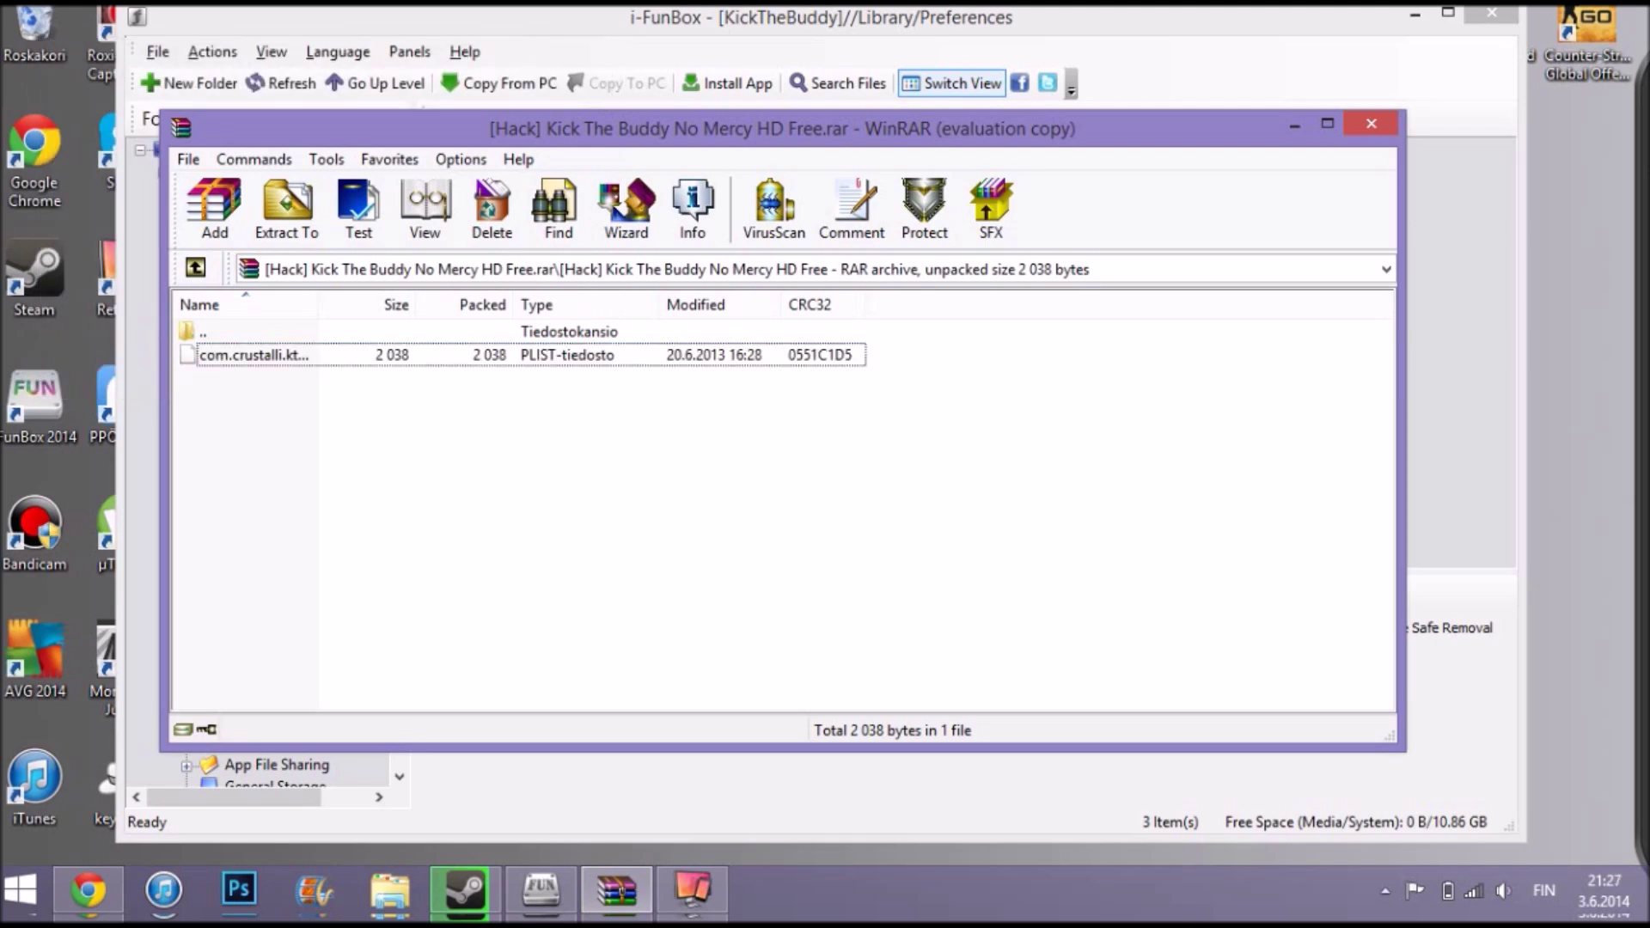
# Select the plist file in the archive with its window moved clear of the Preferences files, and minimize the archive window.
pyautogui.moveTo(773, 129); pyautogui.dragTo(1011, 299)
pyautogui.click(491, 525)
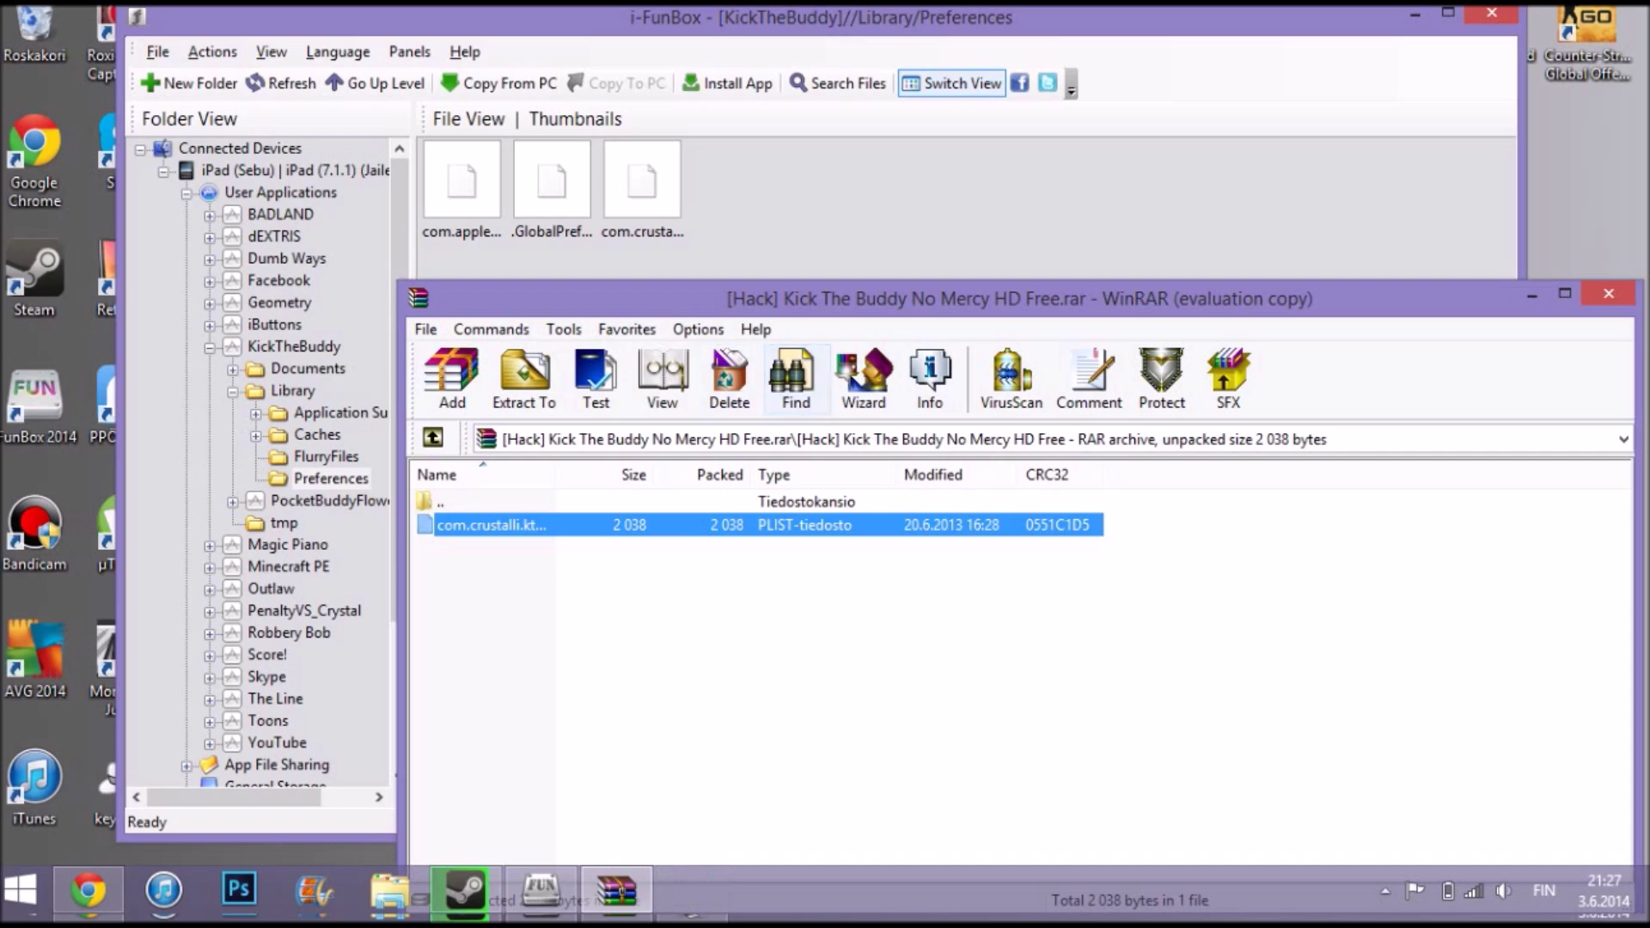
pyautogui.moveTo(868, 298); pyautogui.dragTo(722, 242)
pyautogui.click(1385, 240)
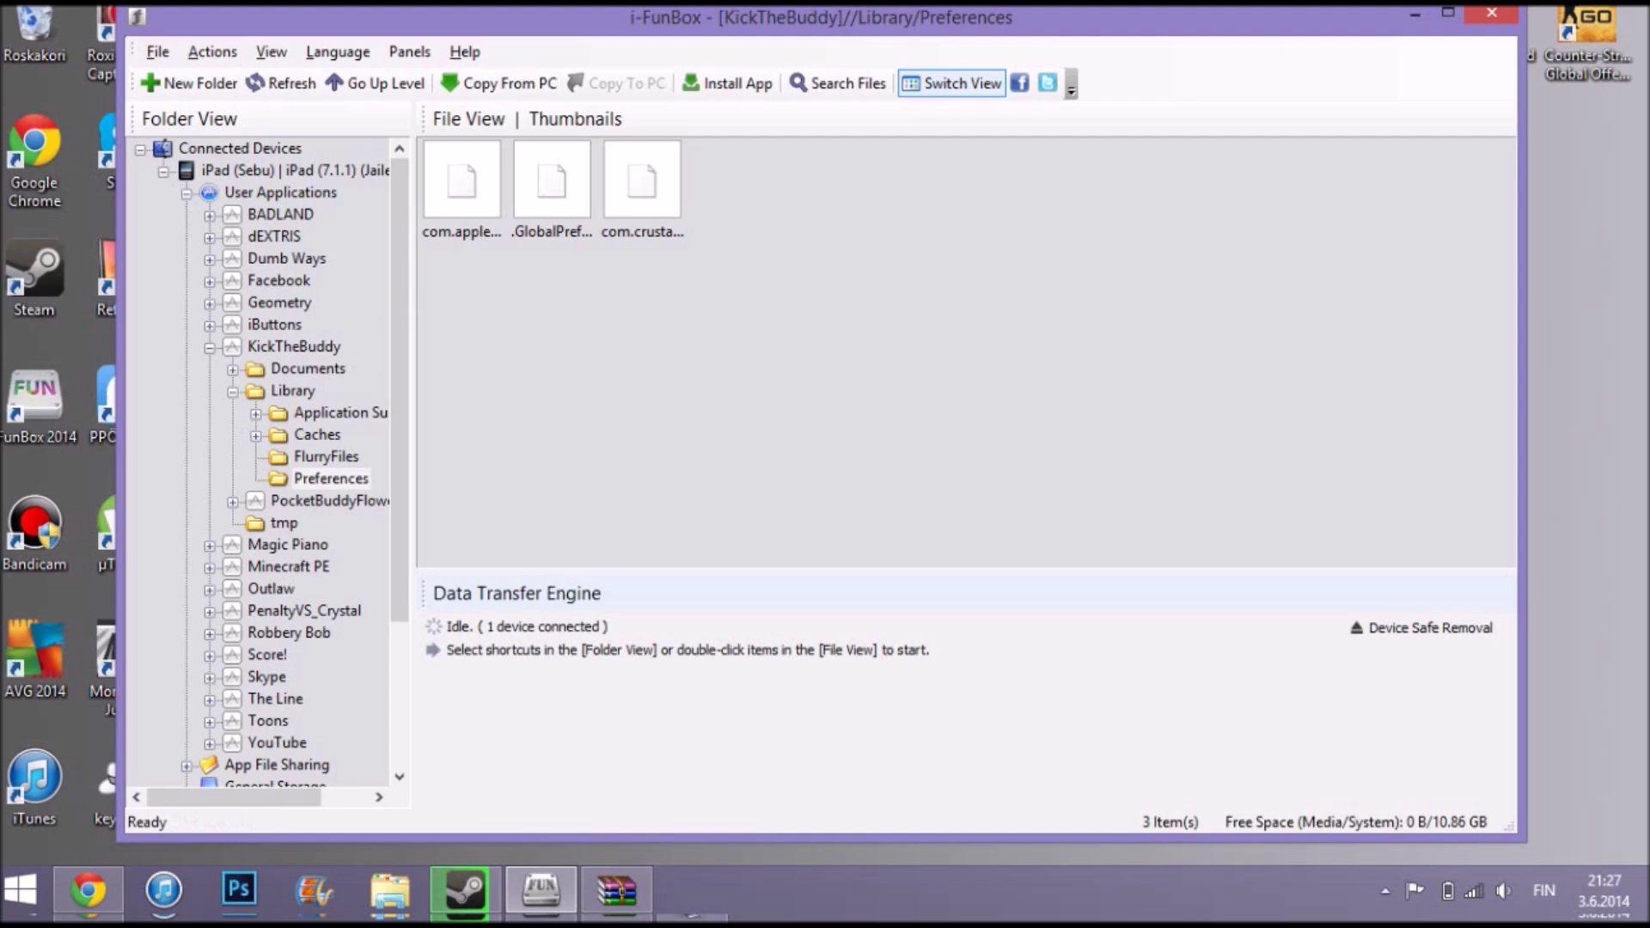
# Minimize the i-FunBox window to return to the desktop.
pyautogui.moveTo(1647, 119); pyautogui.dragTo(1567, 180)
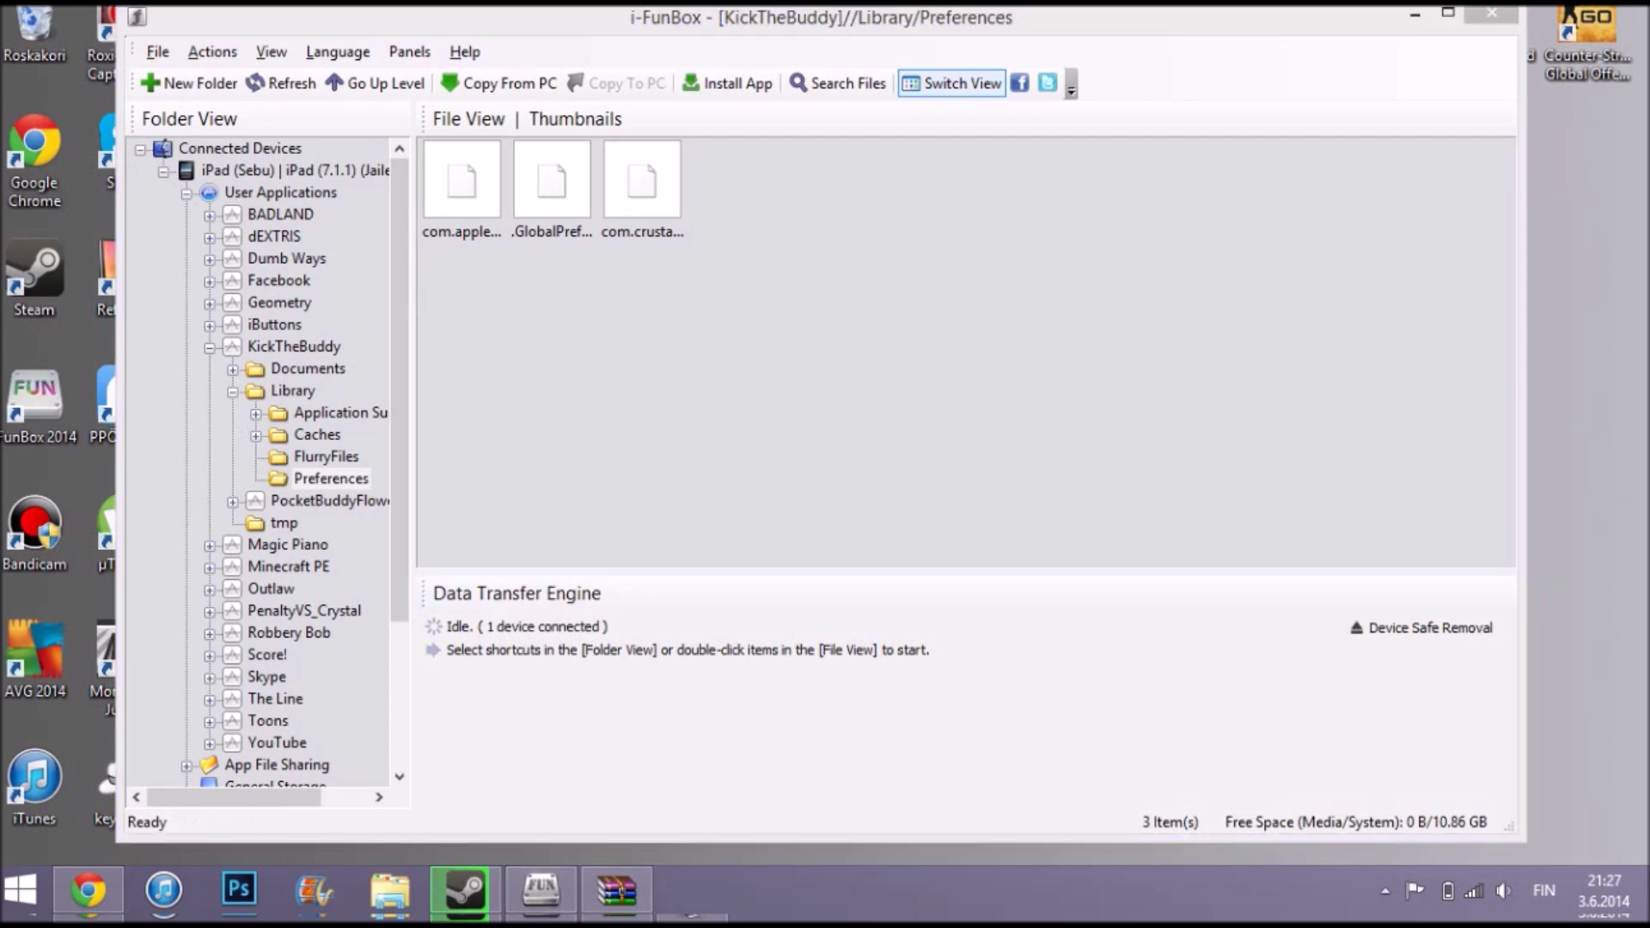
pyautogui.moveTo(1647, 246); pyautogui.dragTo(1537, 290)
pyautogui.click(1414, 14)
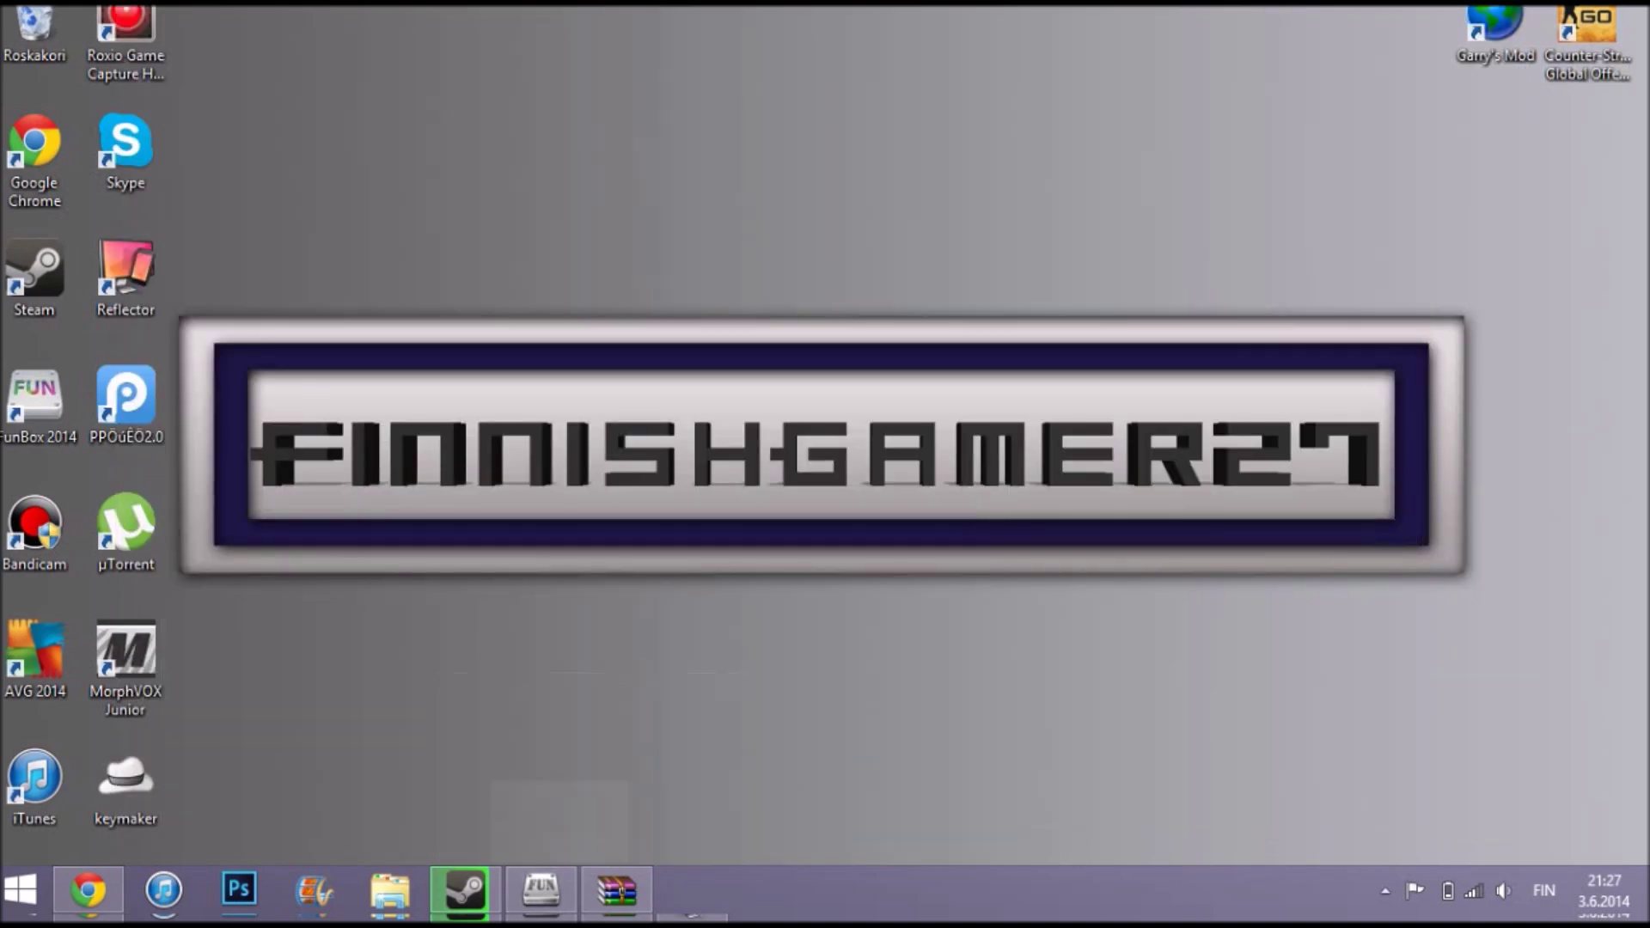